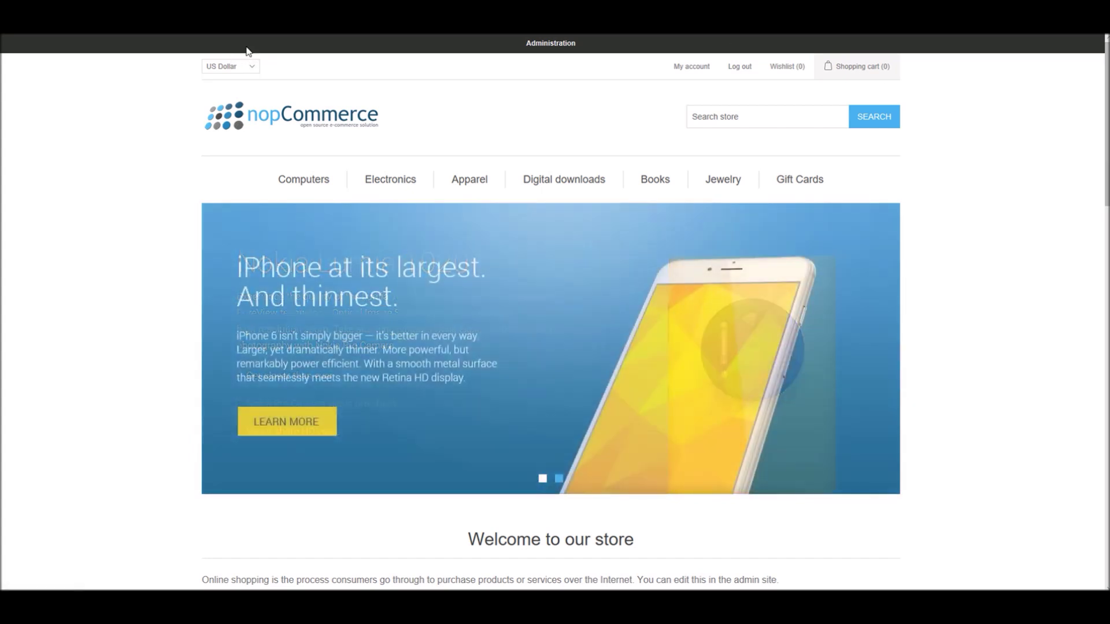
# Step: From the store, go to the admin Catalog > Products list and start adding a new product
pyautogui.click(246, 49)
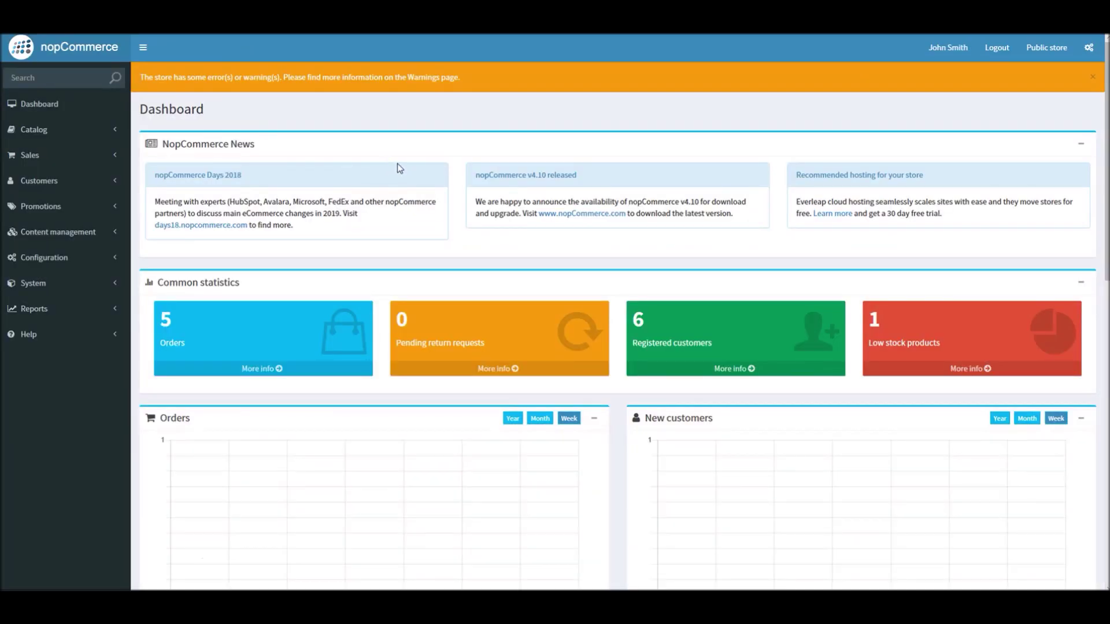
pyautogui.click(64, 132)
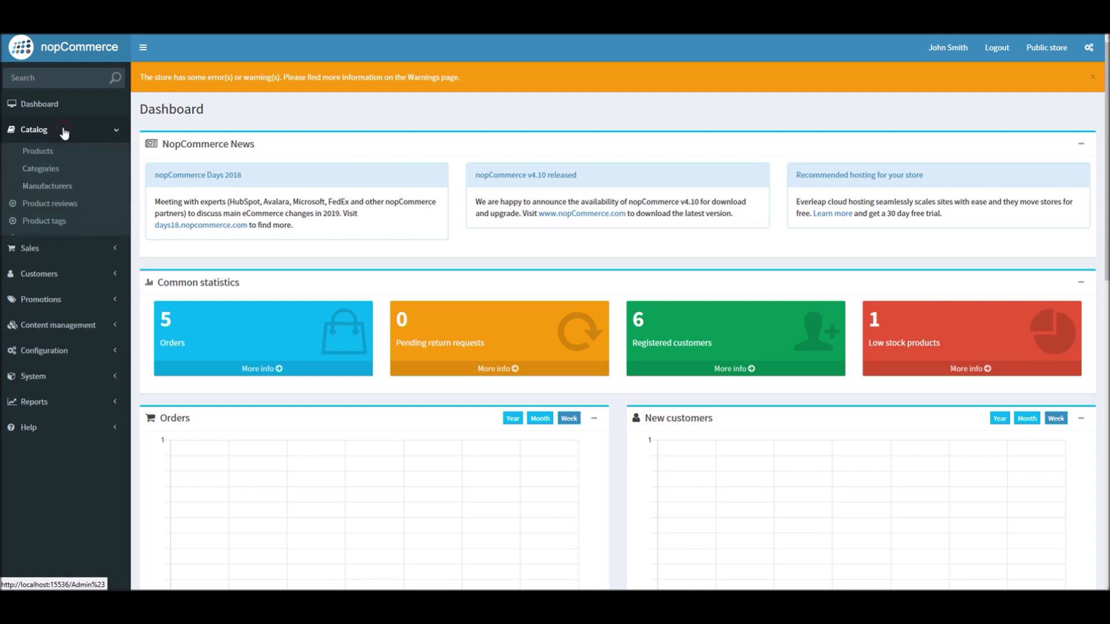
pyautogui.click(37, 154)
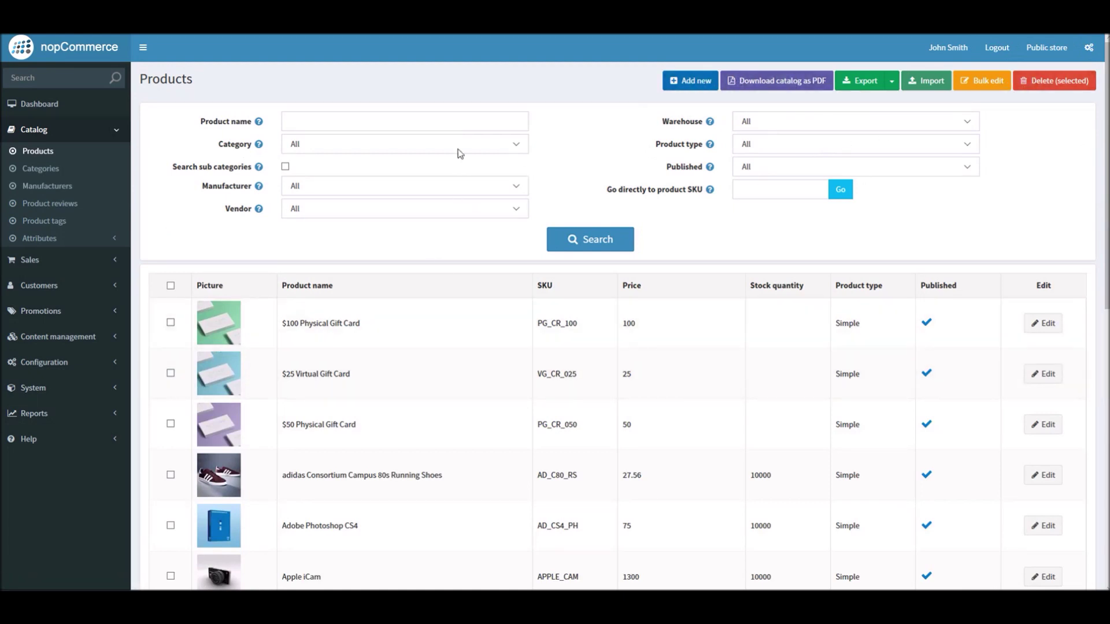
pyautogui.click(673, 88)
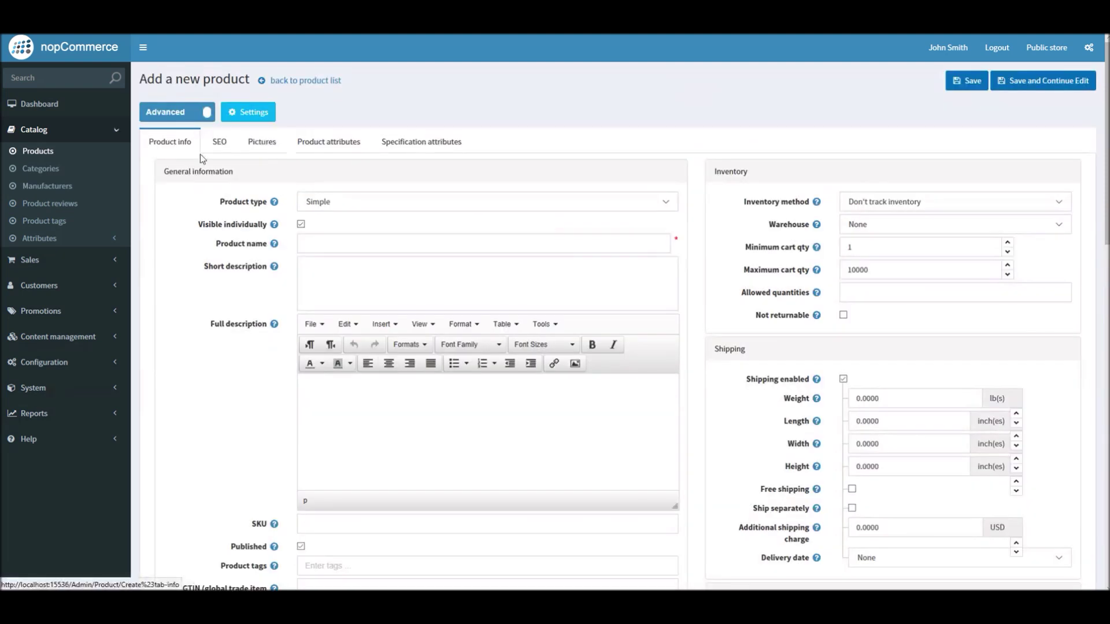
# Step: Name the product 'My Test Product' and enter its short and long descriptions
pyautogui.click(336, 244)
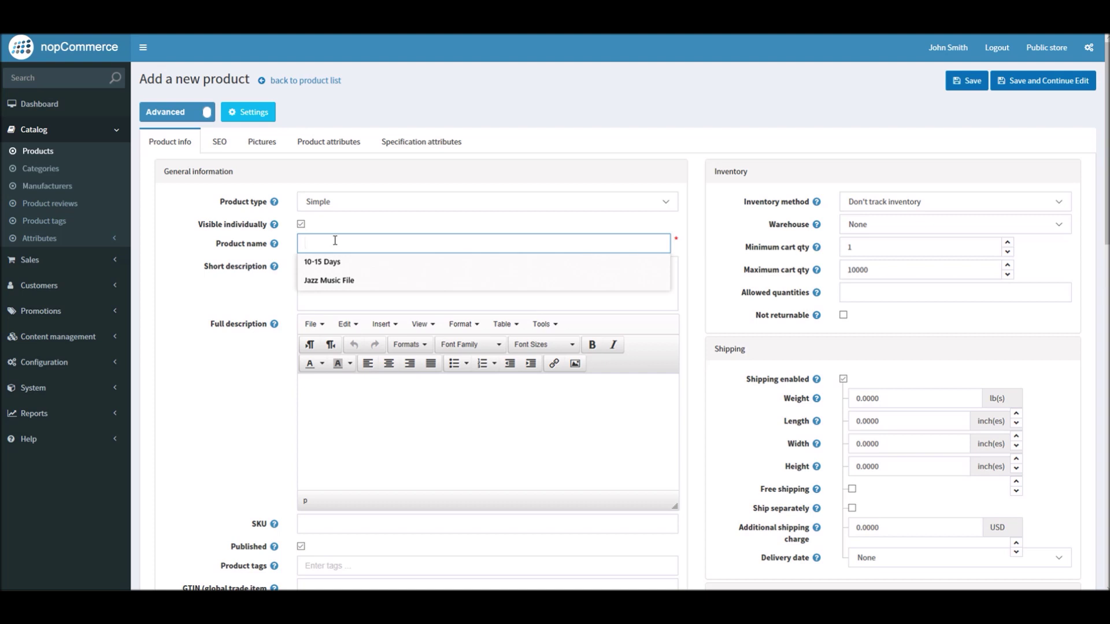
pyautogui.write('My Test')
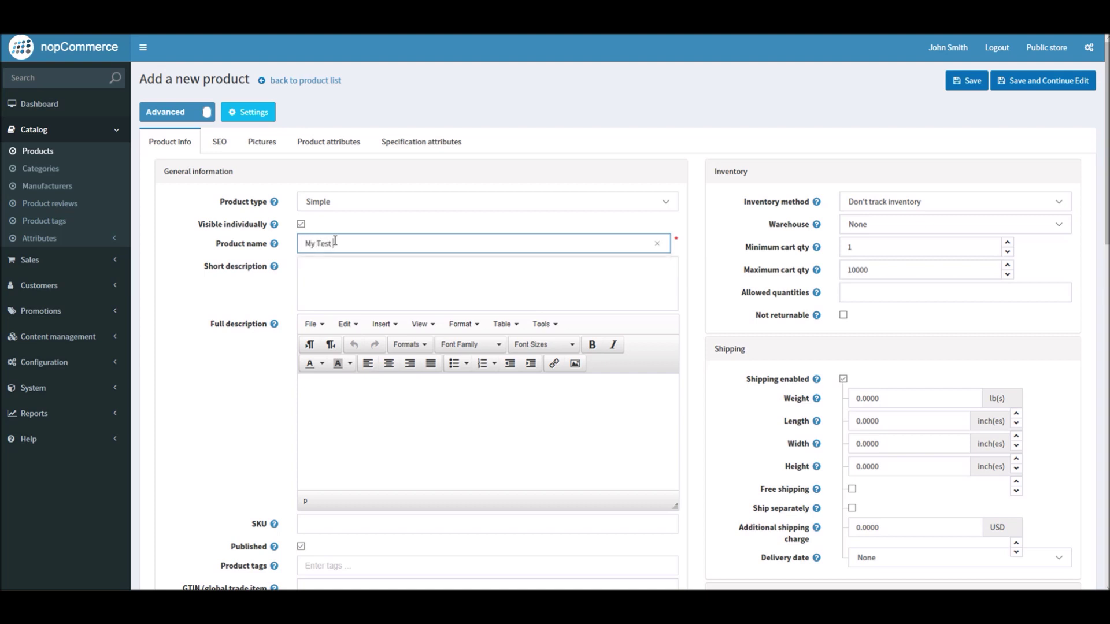
pyautogui.write(' Product')
pyautogui.click(359, 287)
pyautogui.write('Here')
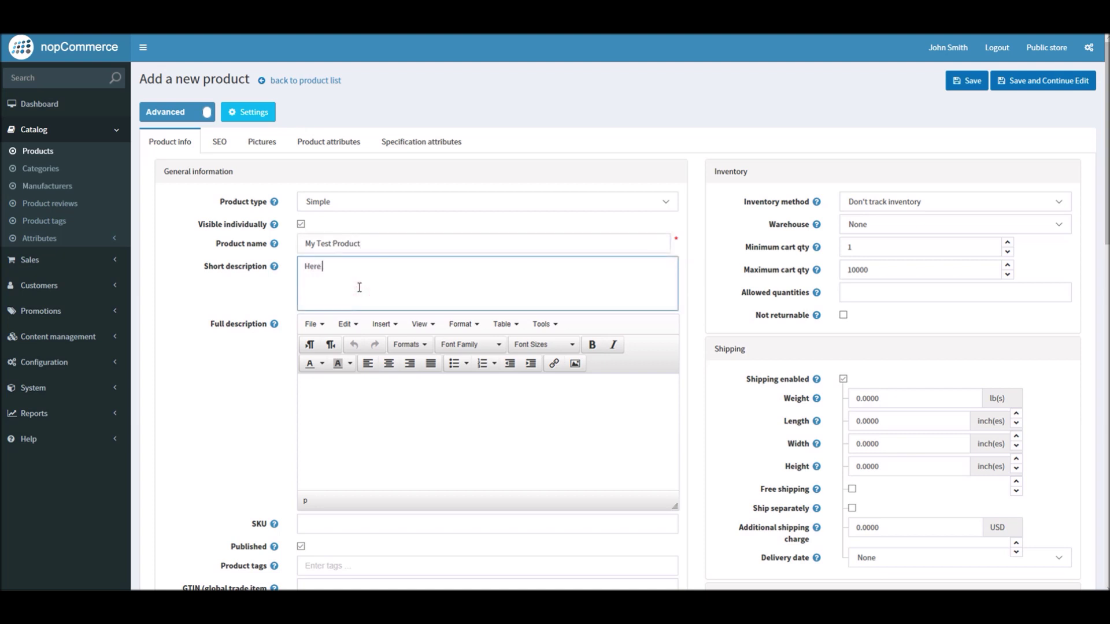
pyautogui.write(' goes the short description')
pyautogui.click(380, 428)
pyautogui.write('Here goes the')
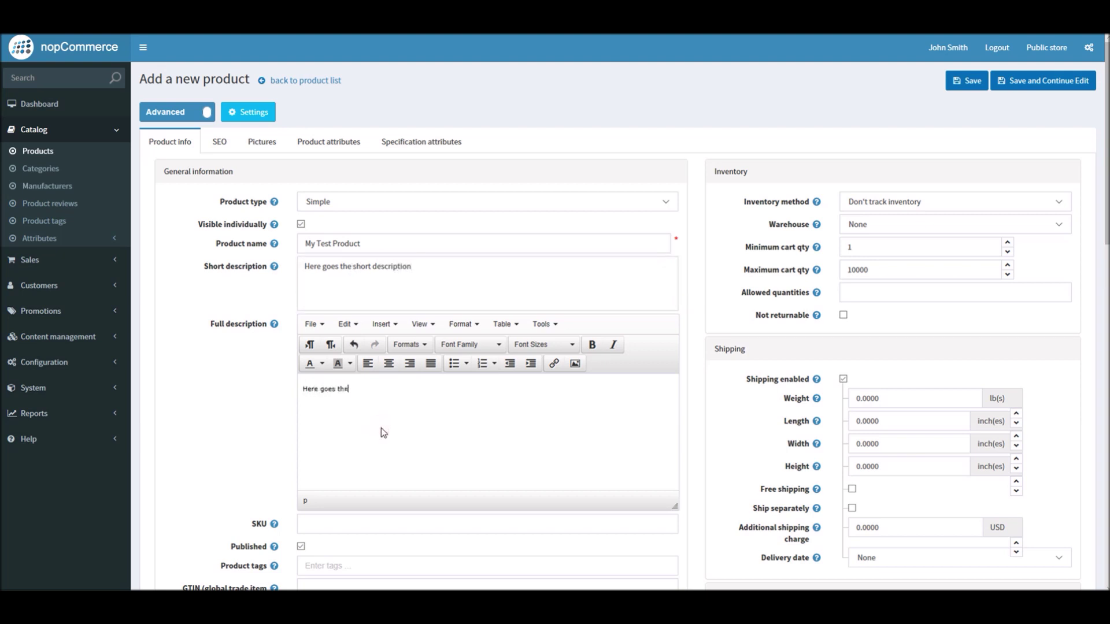
pyautogui.write(' long description')
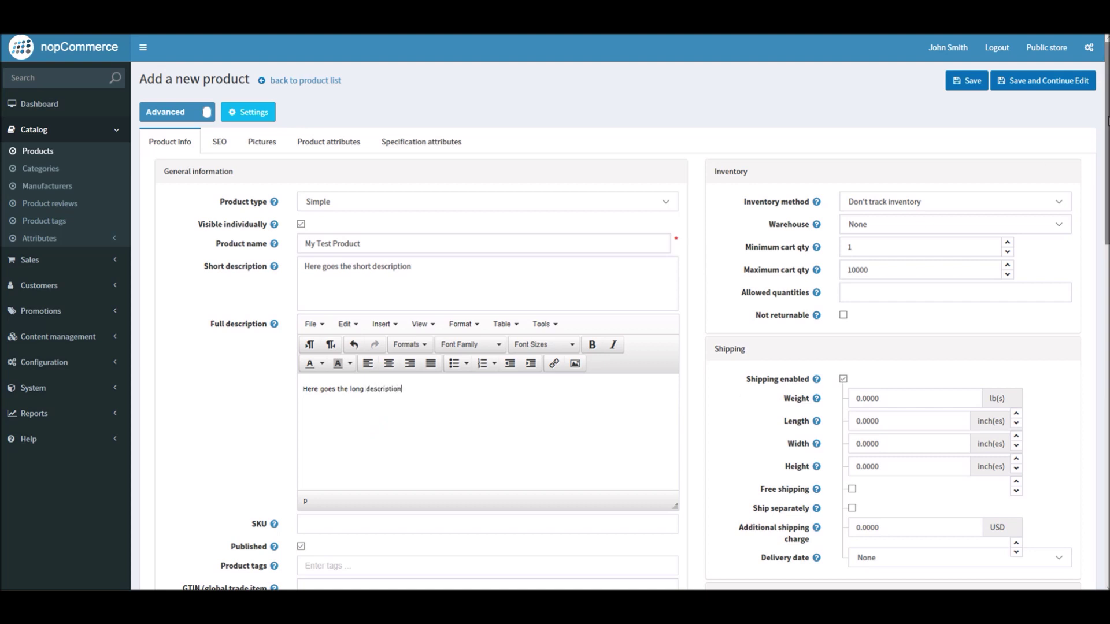
pyautogui.moveTo(1107, 120); pyautogui.dragTo(1087, 396)
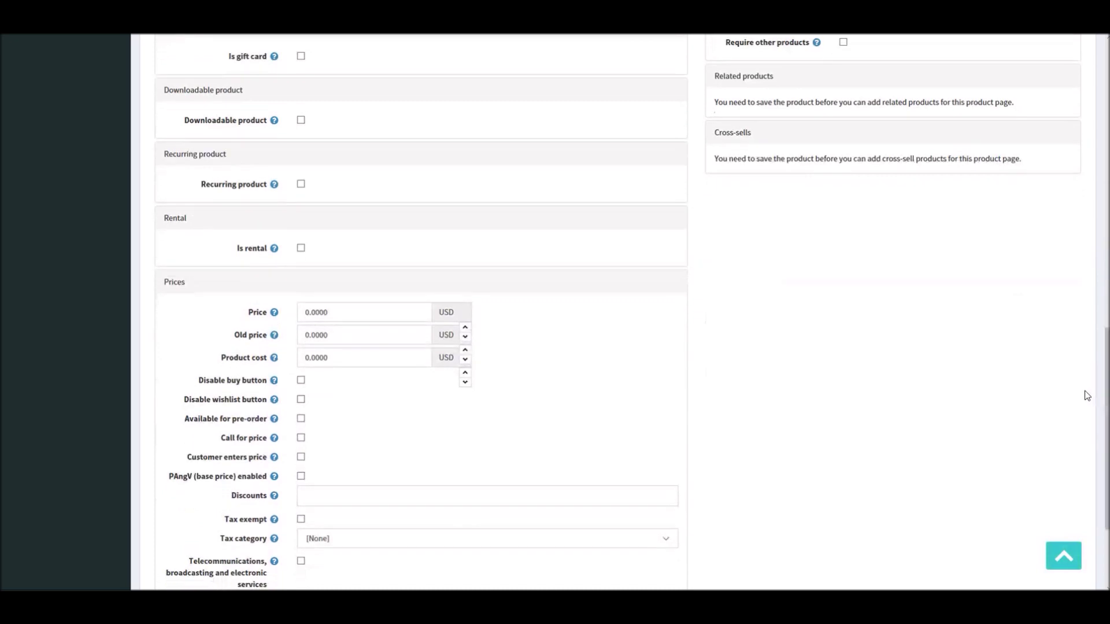
# Step: Set the product price to 100 USD and save it, continuing to edit
pyautogui.click(354, 312)
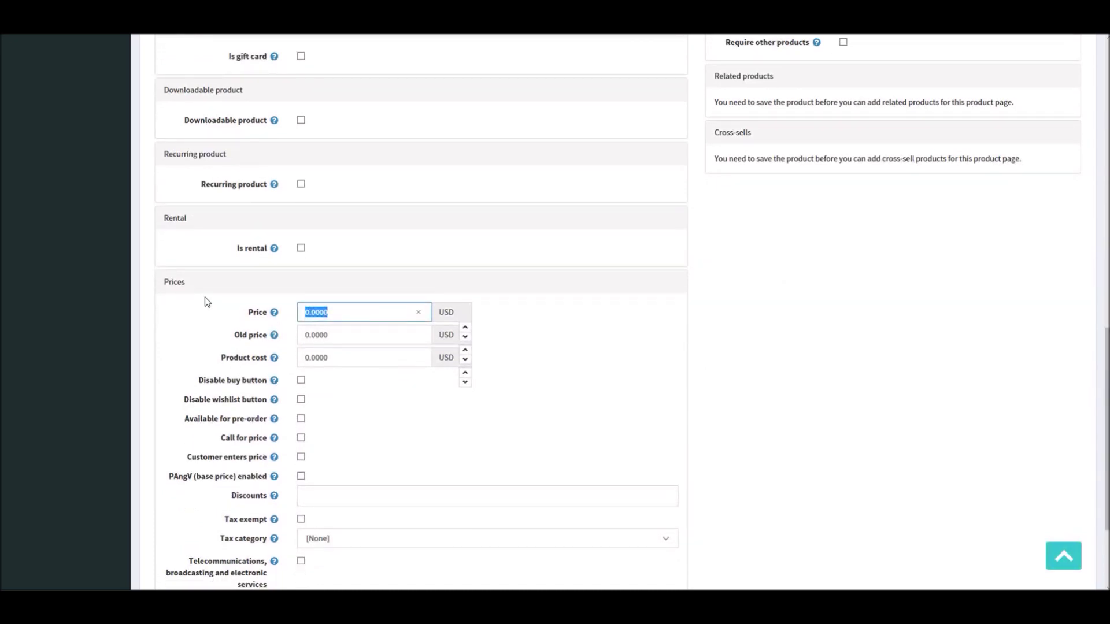
pyautogui.write('100')
pyautogui.click(597, 317)
pyautogui.moveTo(1101, 333); pyautogui.dragTo(1035, 145)
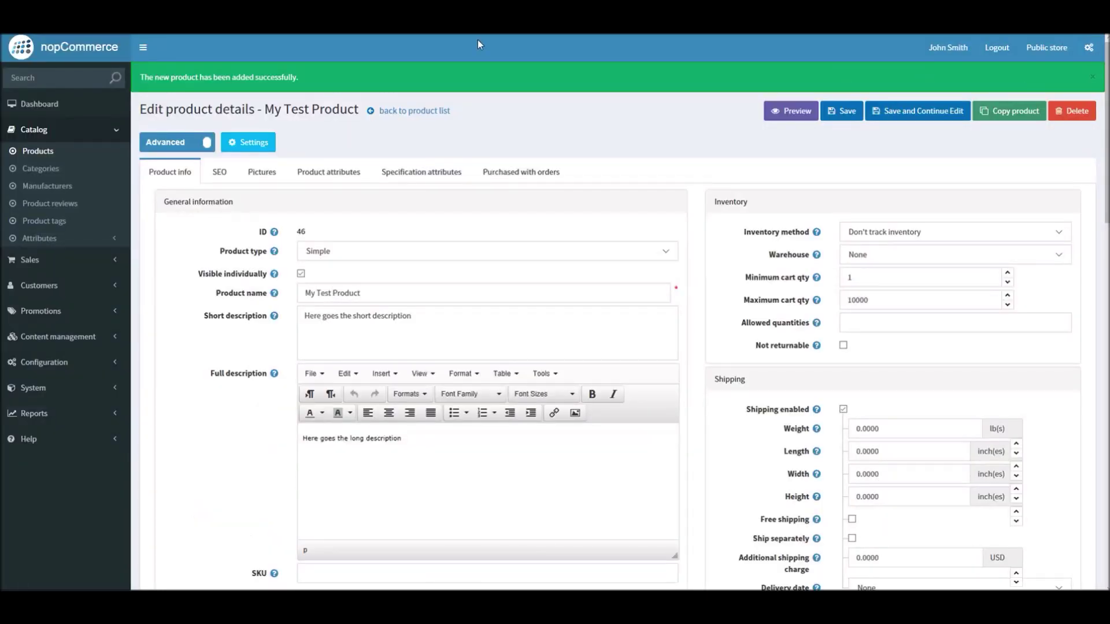
# Step: Search for 'My Test Product' by its pasted name and open it
pyautogui.tripleClick(391, 296)
pyautogui.hotkey('ctrl', 'c')
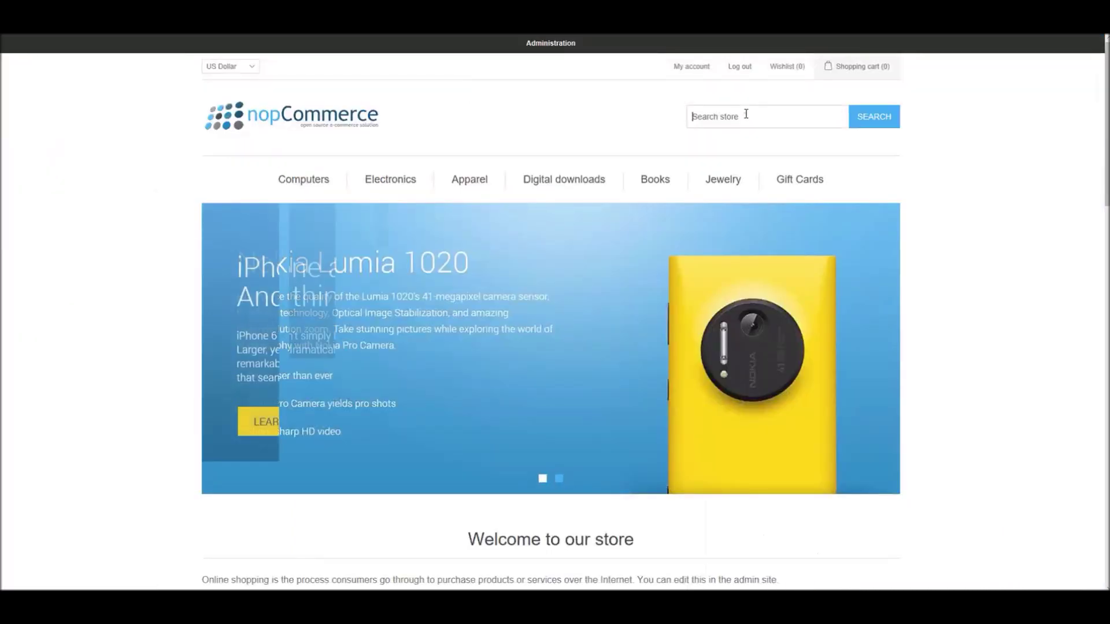
pyautogui.click(745, 115)
pyautogui.hotkey('ctrl', 'v')
pyautogui.click(742, 144)
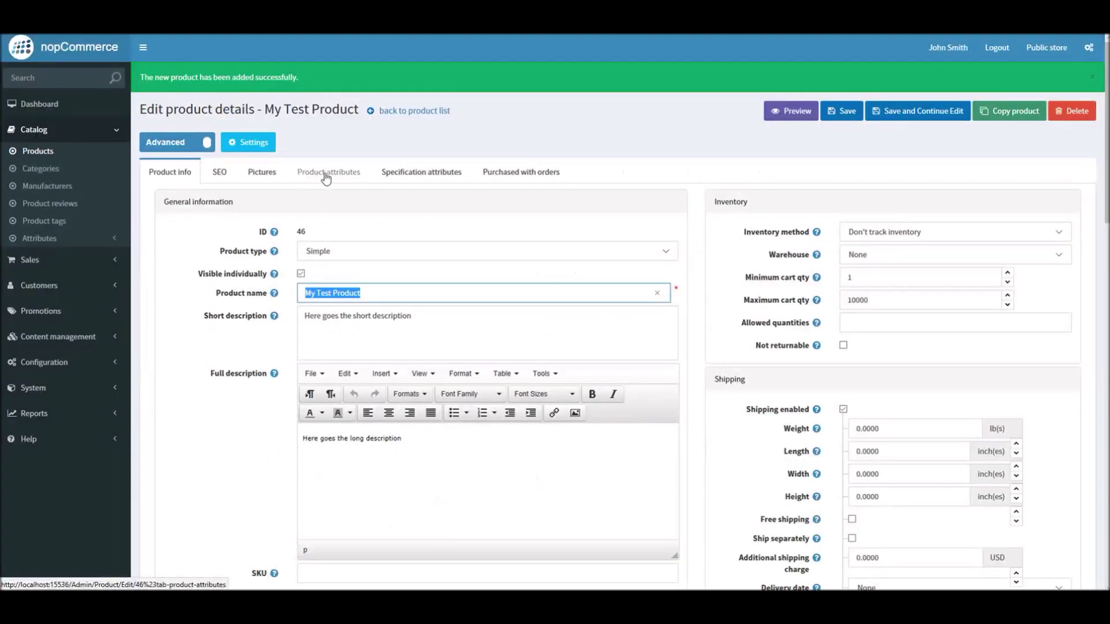
# Step: Add mobile-605422_640.jpg as the product picture with display order 1 and save
pyautogui.click(276, 172)
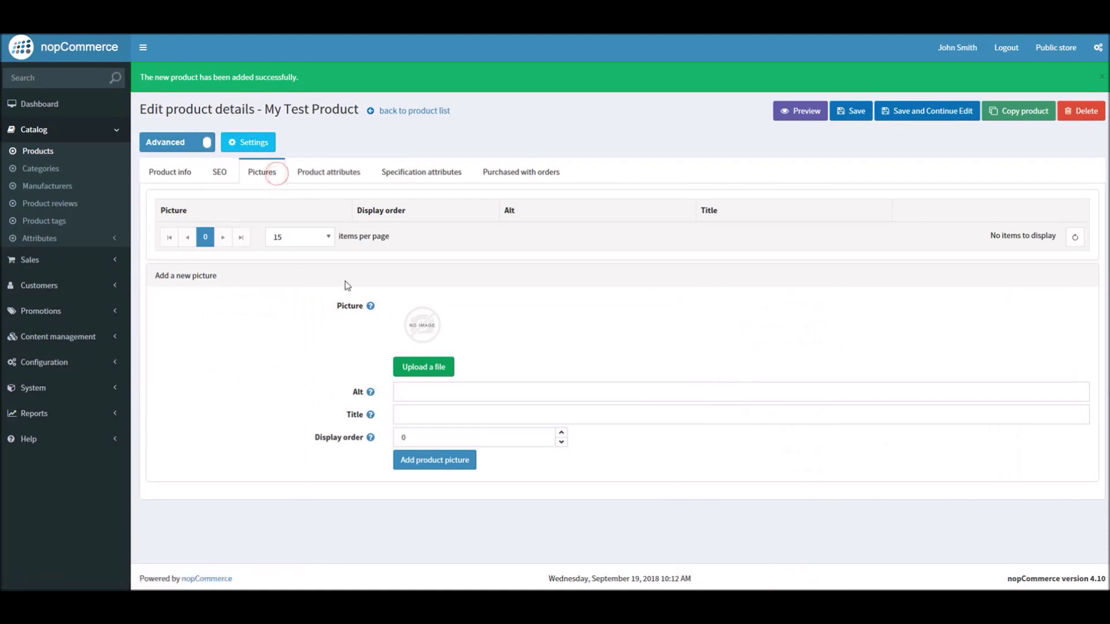
pyautogui.click(414, 364)
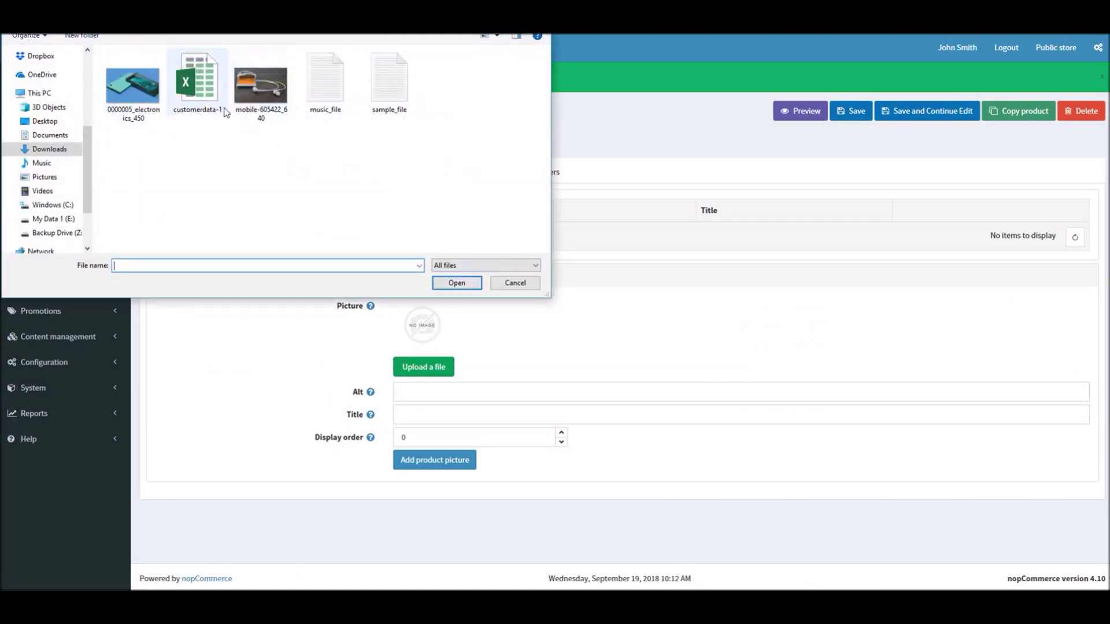
pyautogui.doubleClick(260, 86)
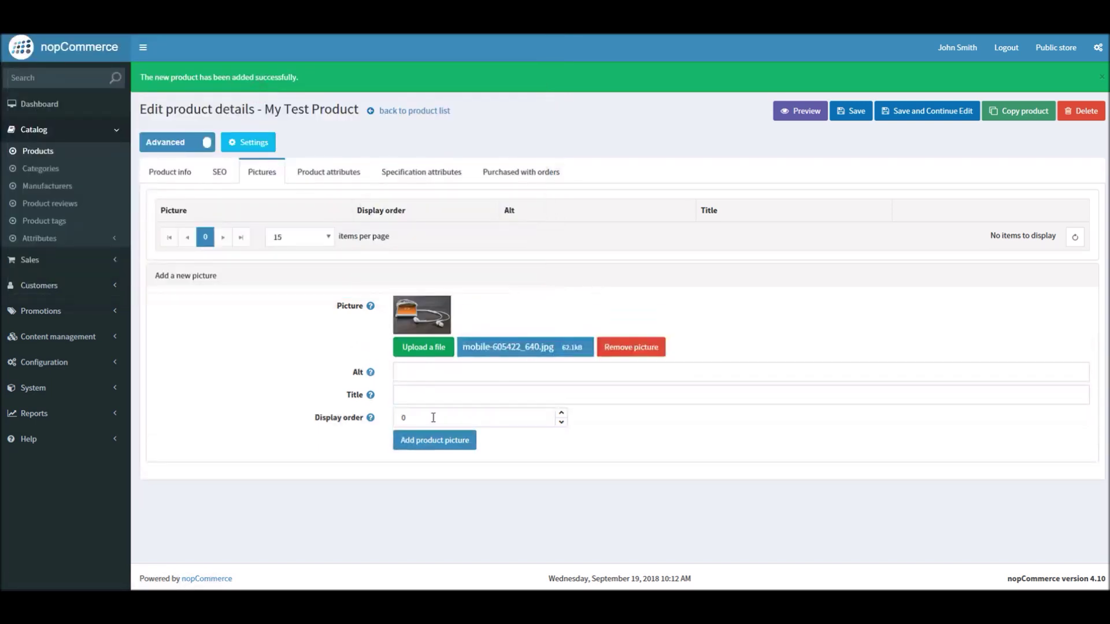
pyautogui.click(433, 417)
pyautogui.write('1')
pyautogui.click(468, 461)
pyautogui.click(456, 448)
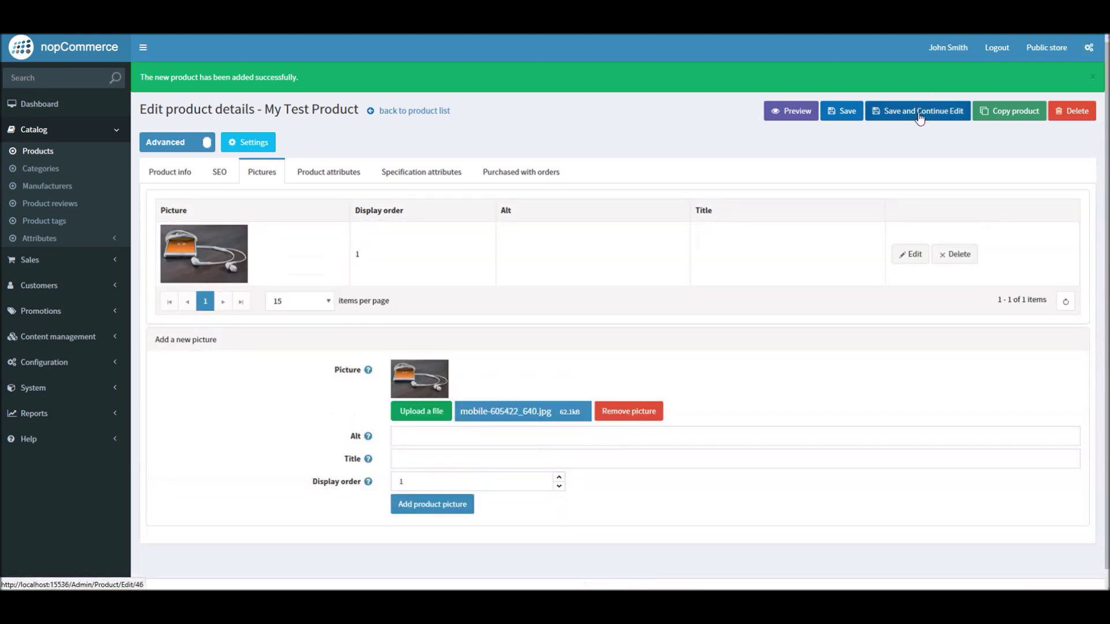
pyautogui.click(919, 115)
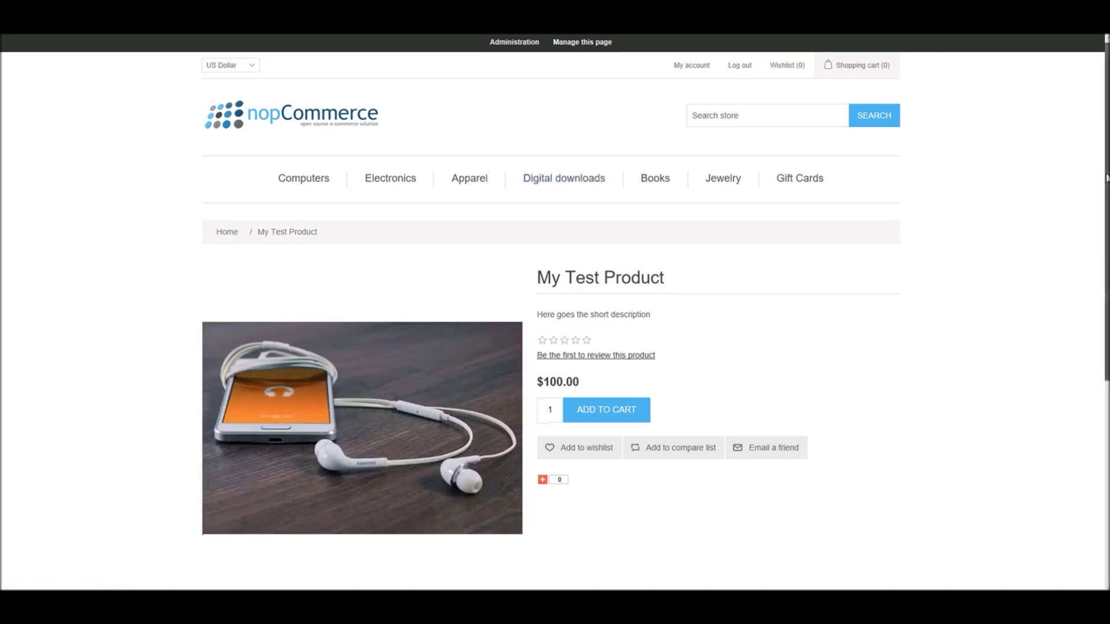
pyautogui.scroll(-4, 1080, 315)
pyautogui.scroll(3, 1071, 197)
pyautogui.tripleClick(562, 353)
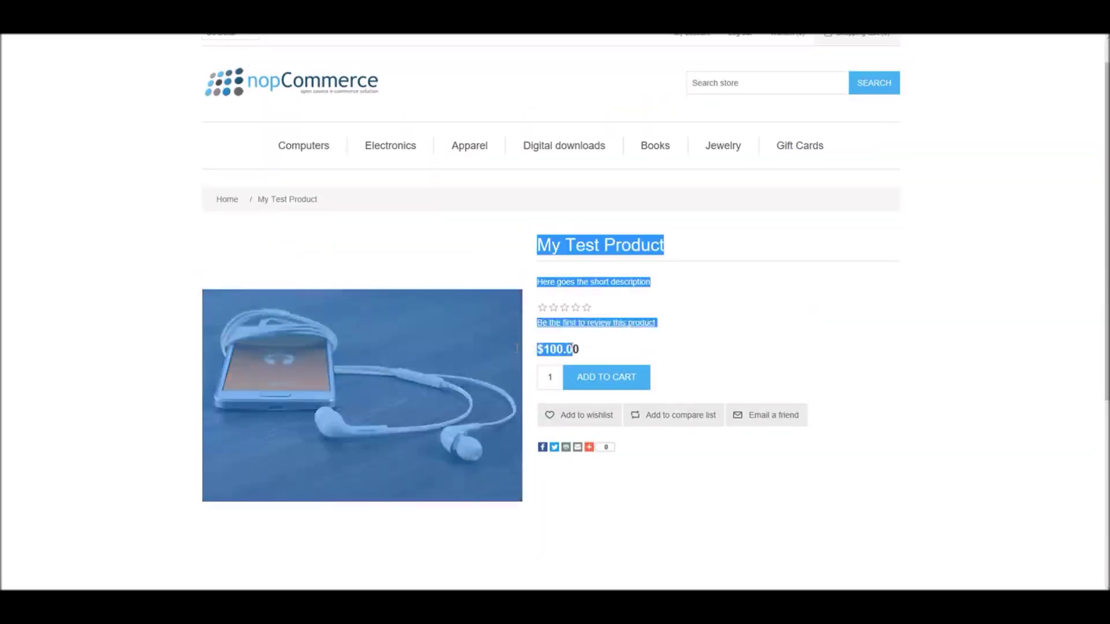
pyautogui.click(613, 348)
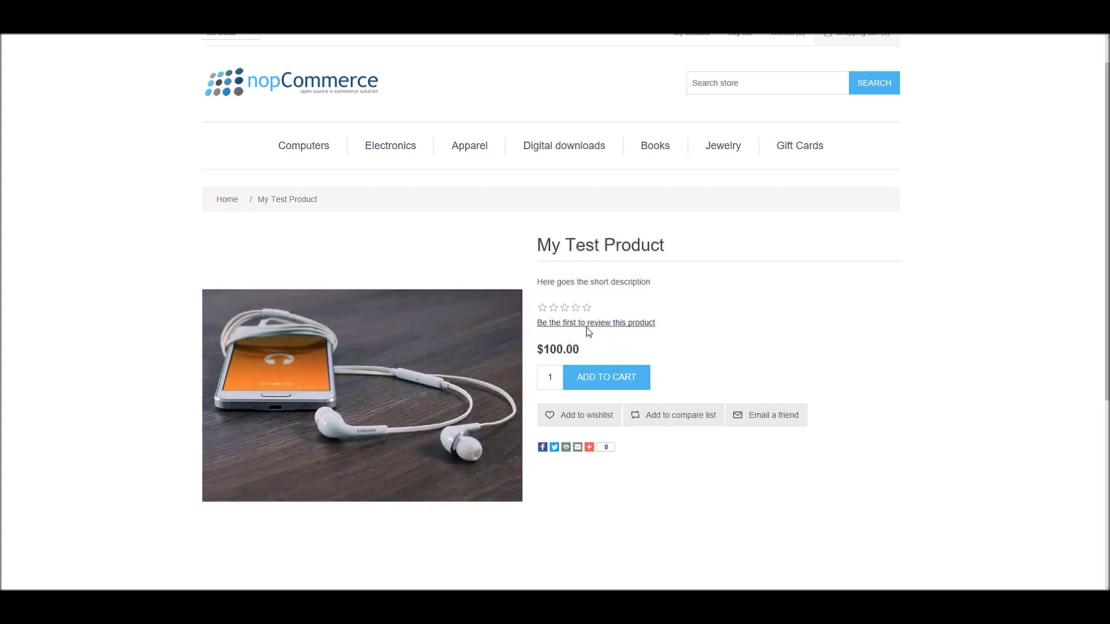
pyautogui.hotkey('ctrl', 'w')
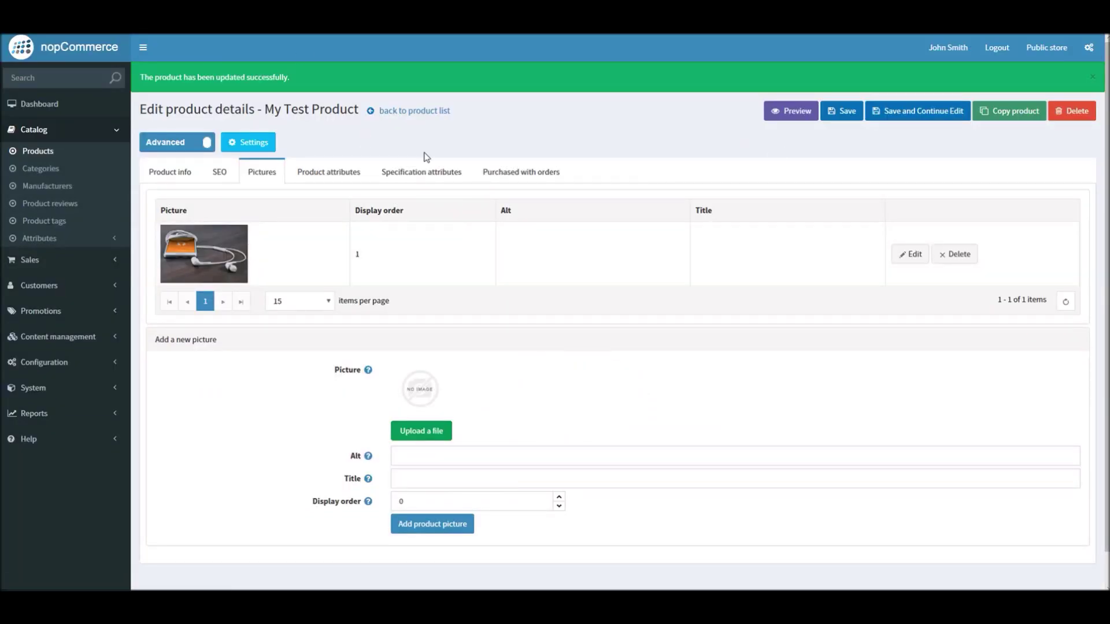
# Step: Scroll My Test Product's general information down to the empty Tier prices panel below Prices
pyautogui.click(164, 176)
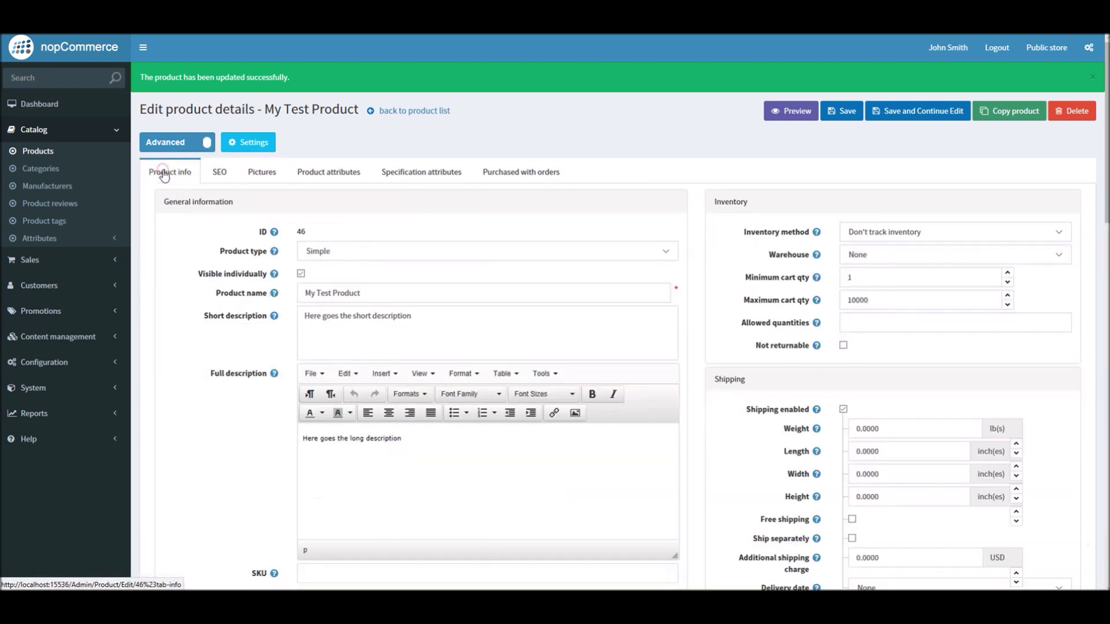
pyautogui.scroll(-3, 1106, 179)
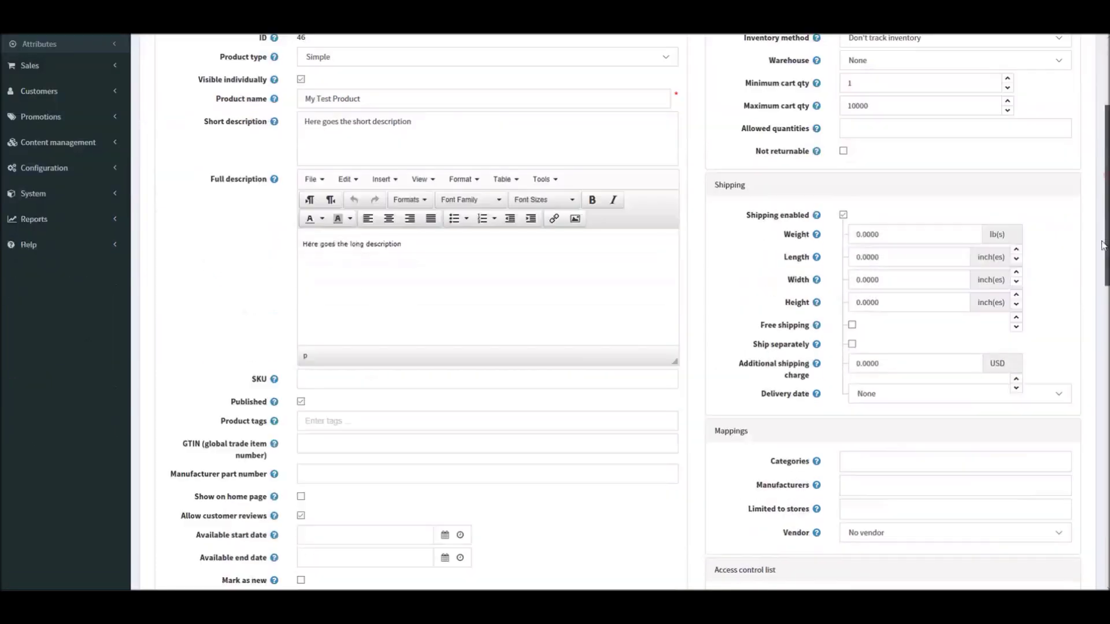
pyautogui.scroll(3, 1098, 177)
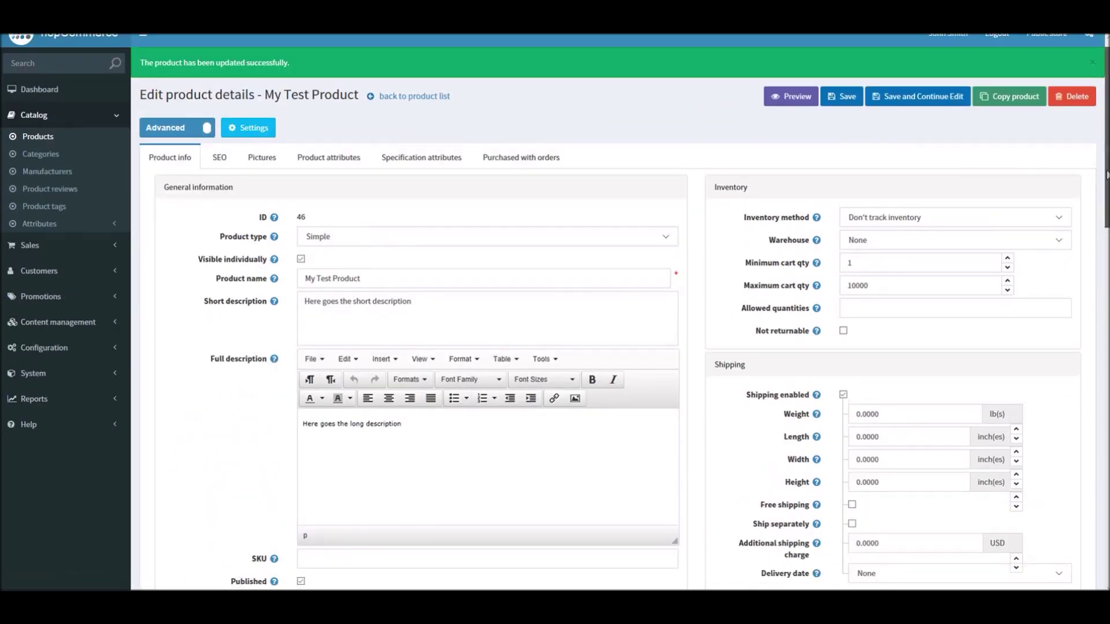
pyautogui.scroll(-15, 1081, 341)
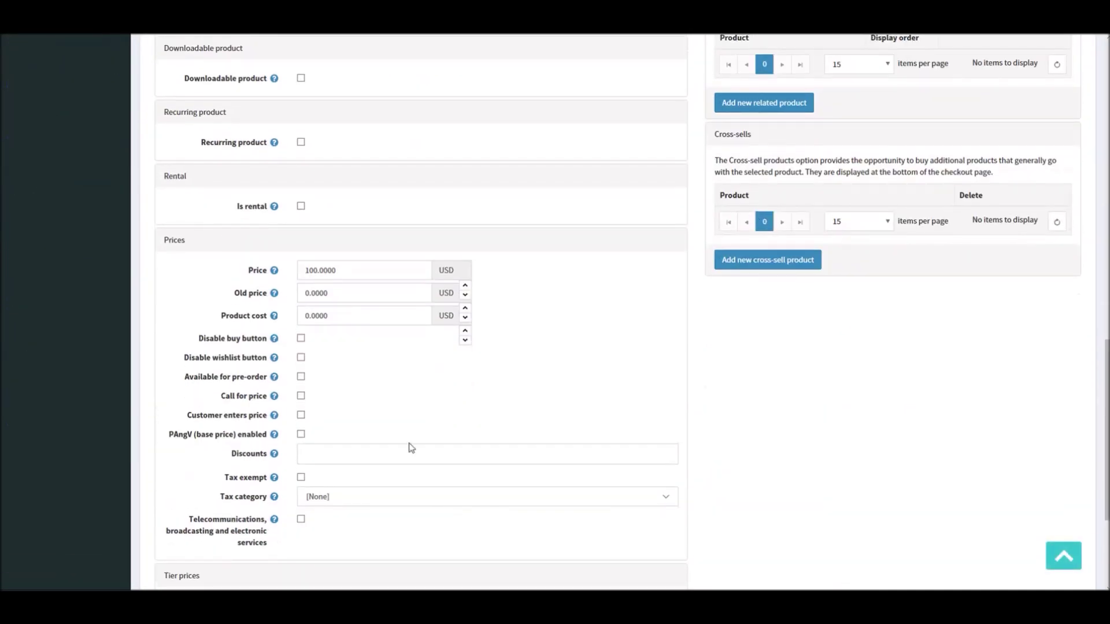
pyautogui.scroll(-2, 1092, 444)
pyautogui.scroll(-1, 1091, 443)
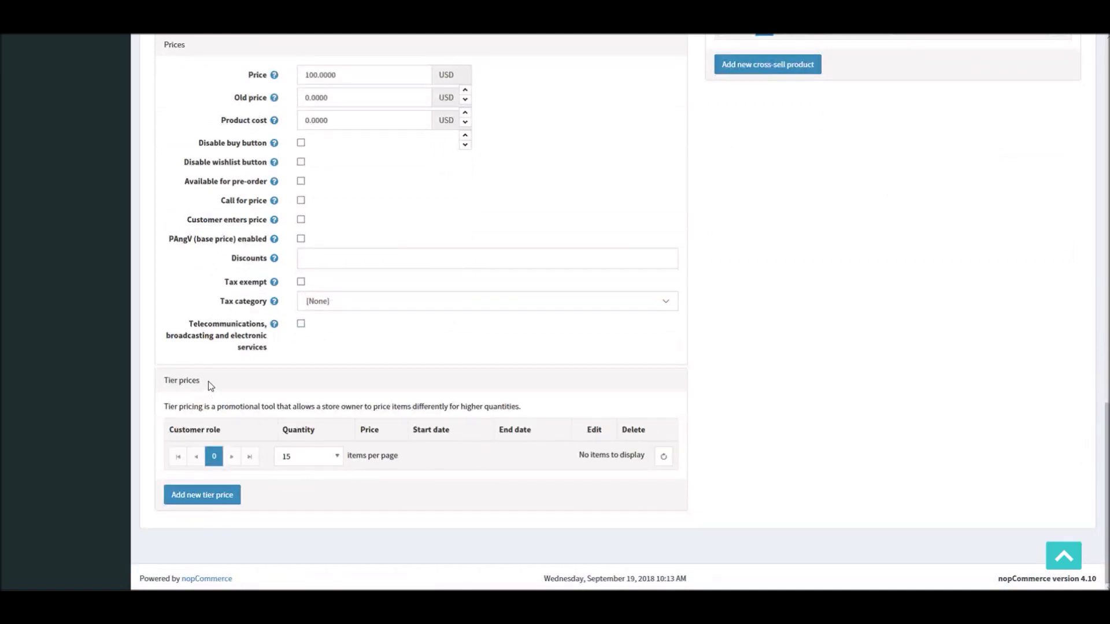
pyautogui.tripleClick(182, 387)
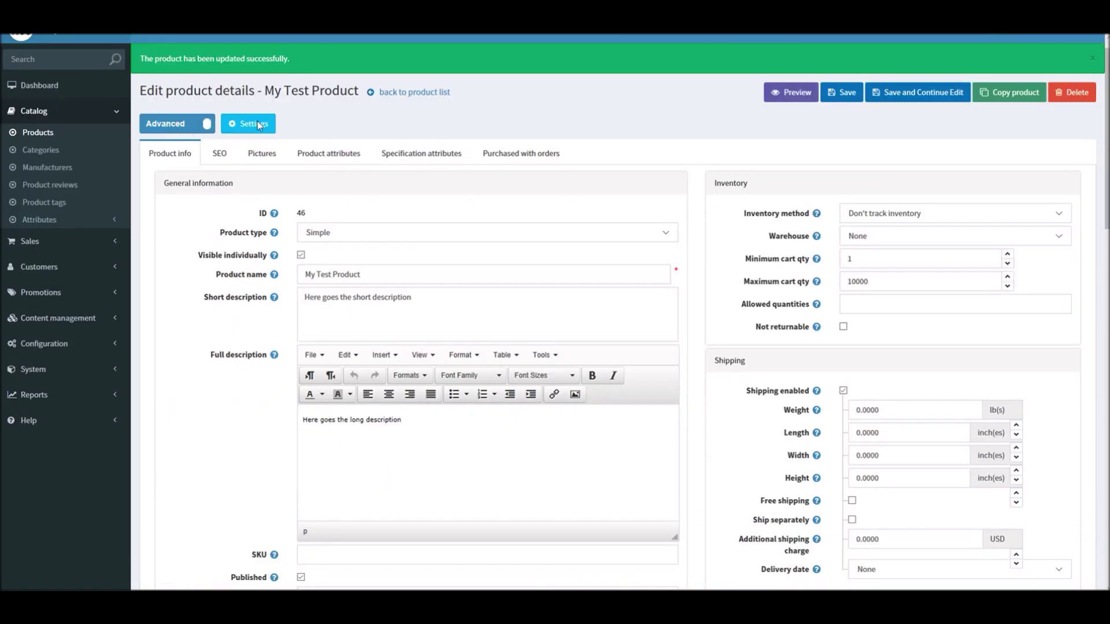
pyautogui.moveTo(1107, 144); pyautogui.dragTo(1106, 500)
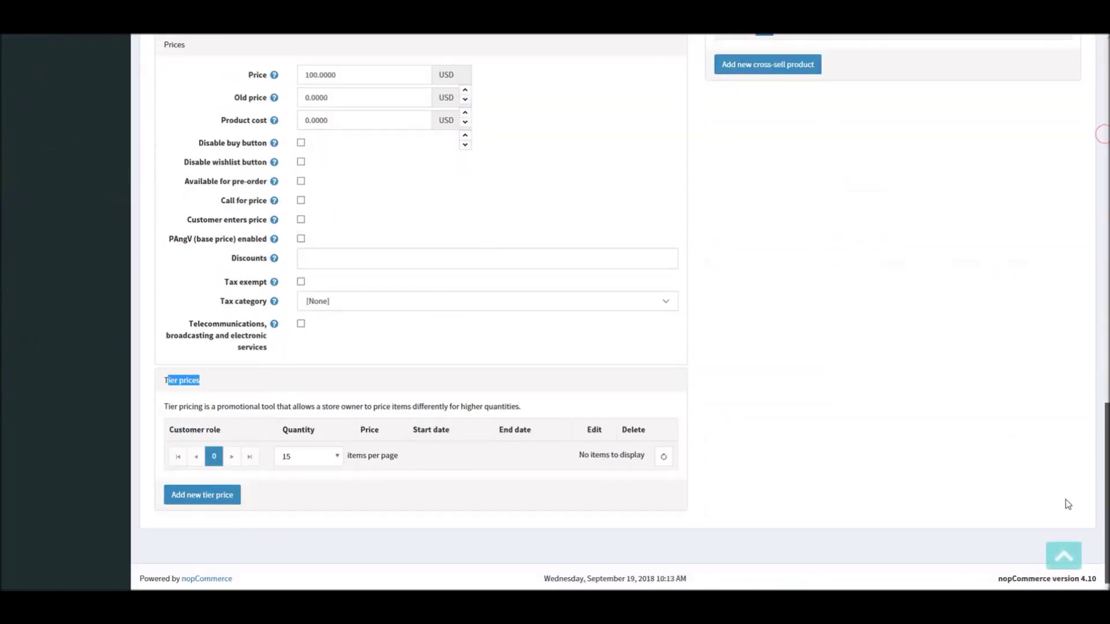
pyautogui.click(217, 416)
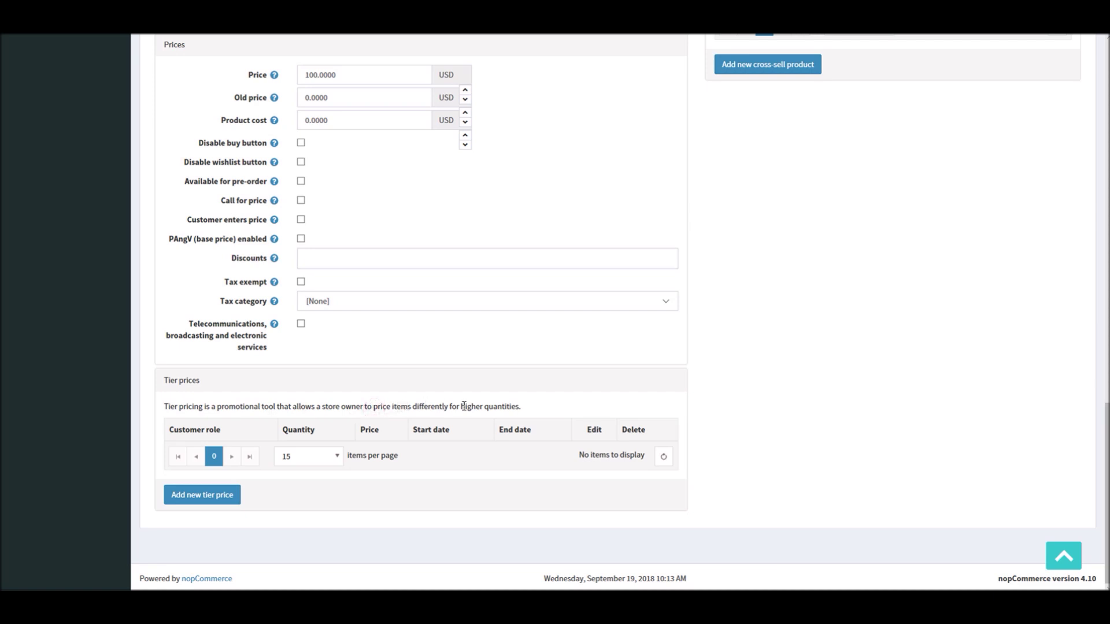
# Step: Start a new tier price with quantity 5 and price 100
pyautogui.click(204, 495)
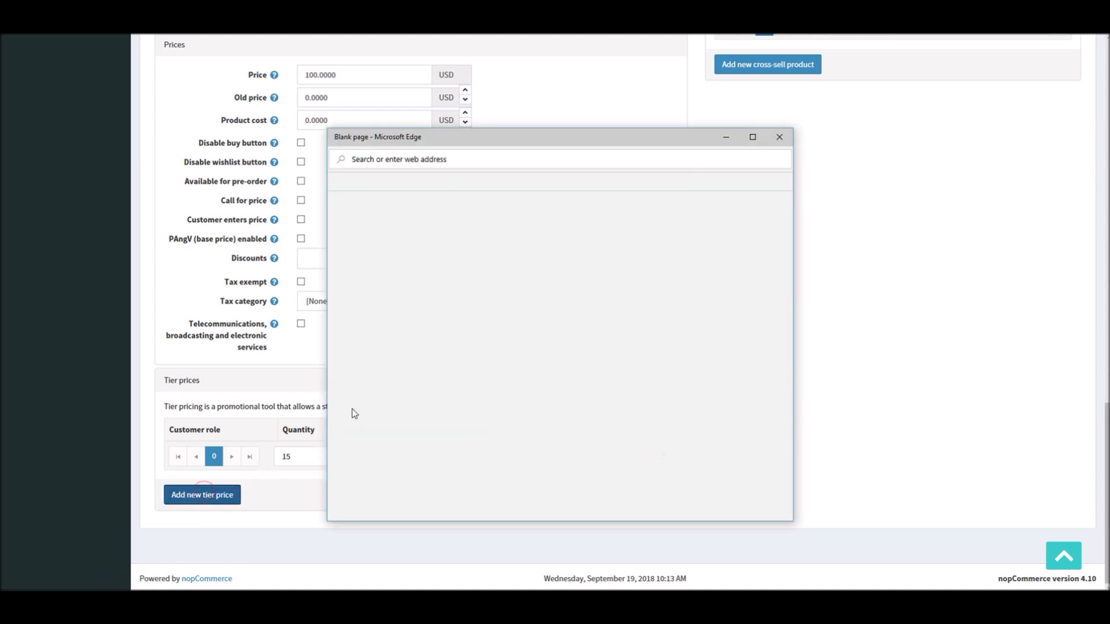
pyautogui.click(486, 232)
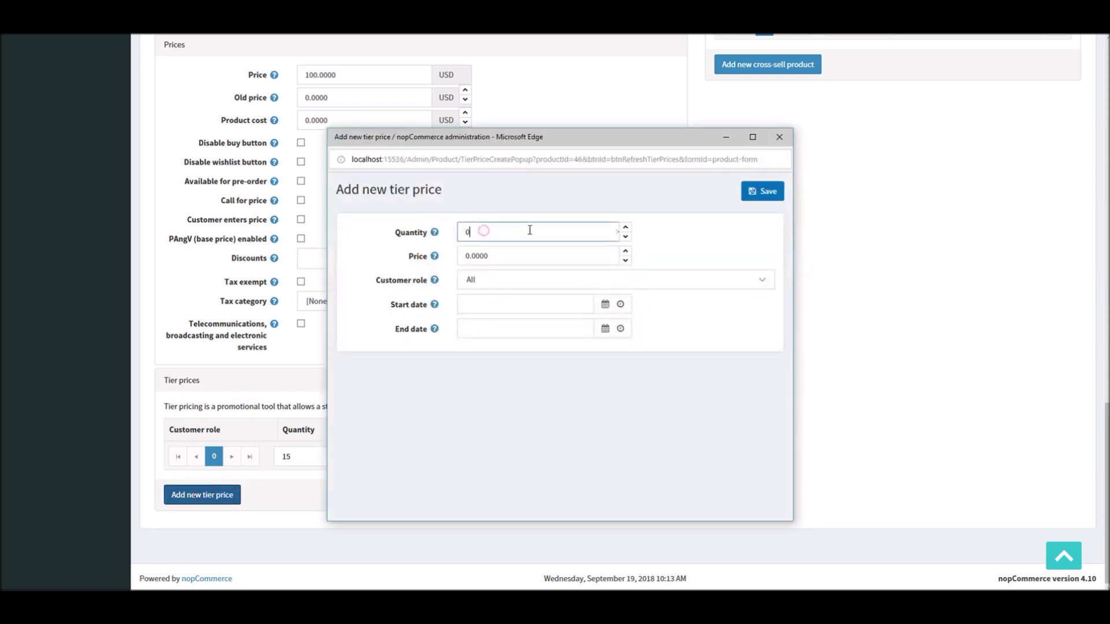
pyautogui.doubleClick(491, 230)
pyautogui.moveTo(434, 232)
pyautogui.write('5')
pyautogui.doubleClick(495, 255)
pyautogui.write('100')
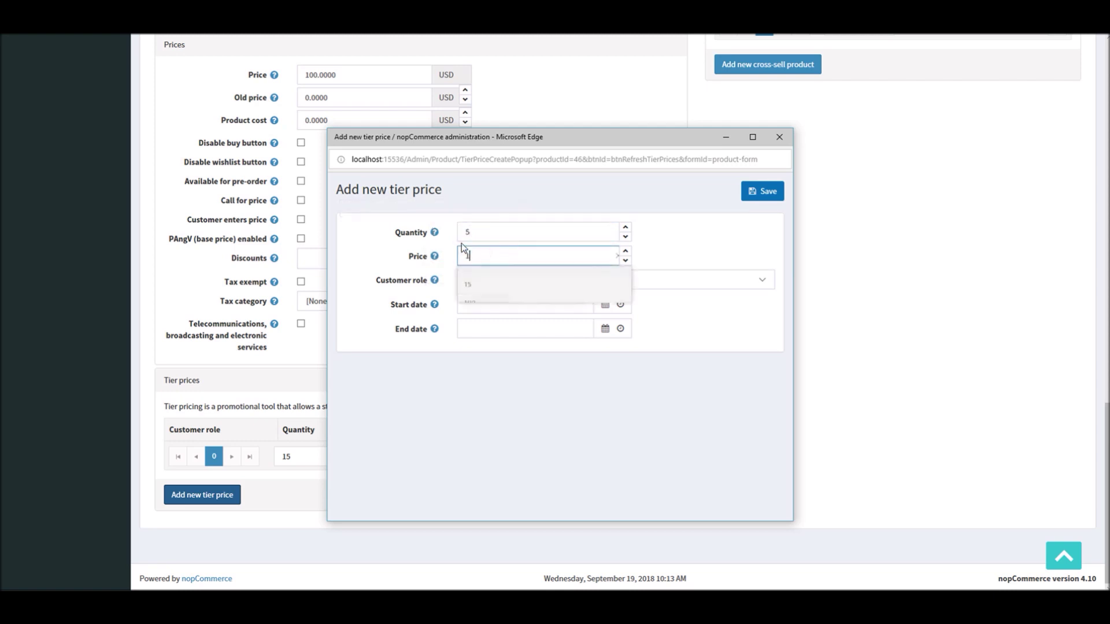
pyautogui.click(401, 249)
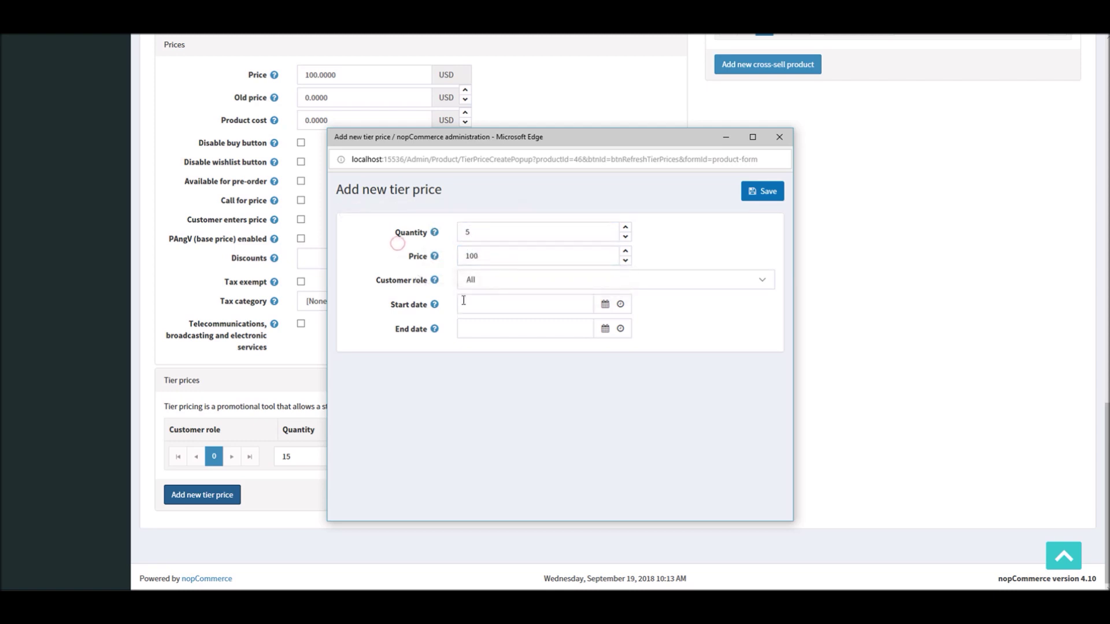
# Step: Keep customer role All with no start or end dates, save the tier, and check it in the list
pyautogui.click(497, 282)
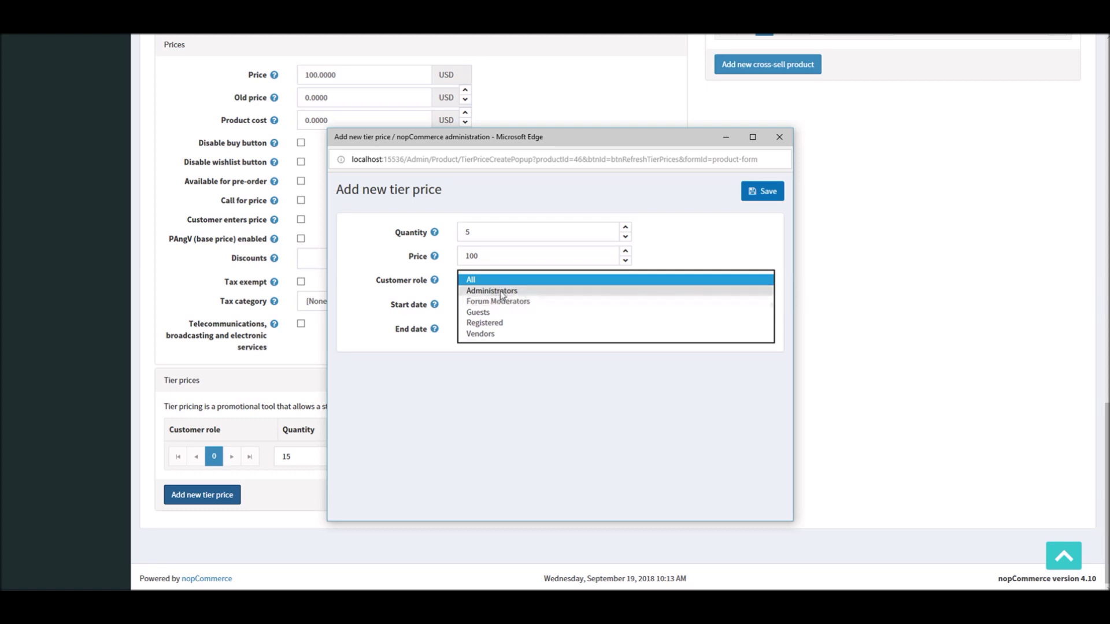
pyautogui.click(392, 279)
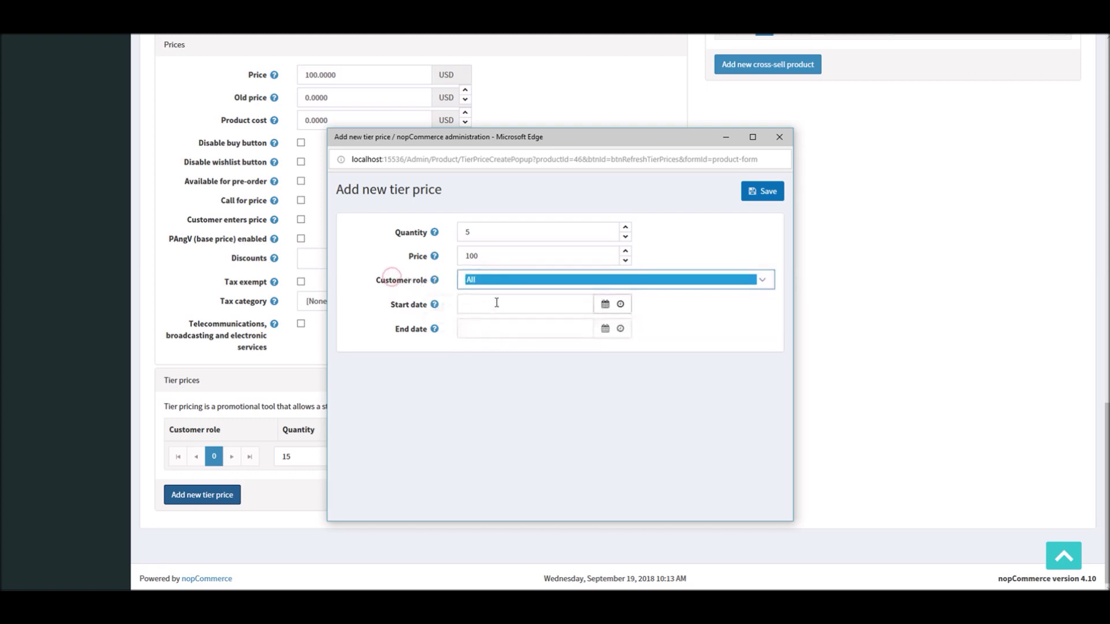
pyautogui.click(546, 301)
pyautogui.click(602, 307)
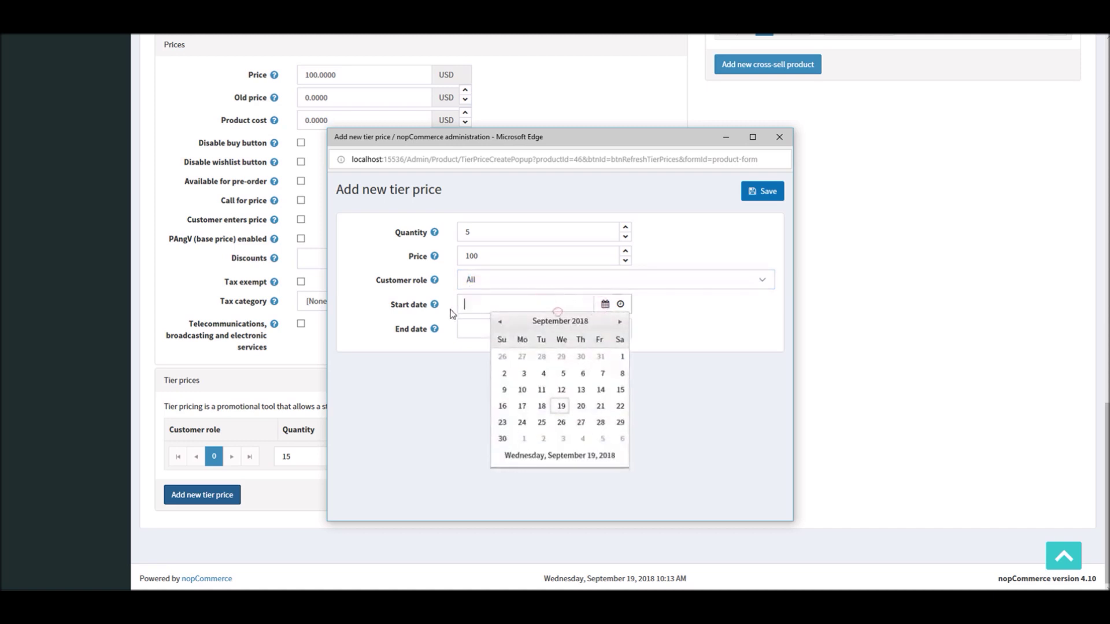
pyautogui.click(465, 322)
pyautogui.click(606, 331)
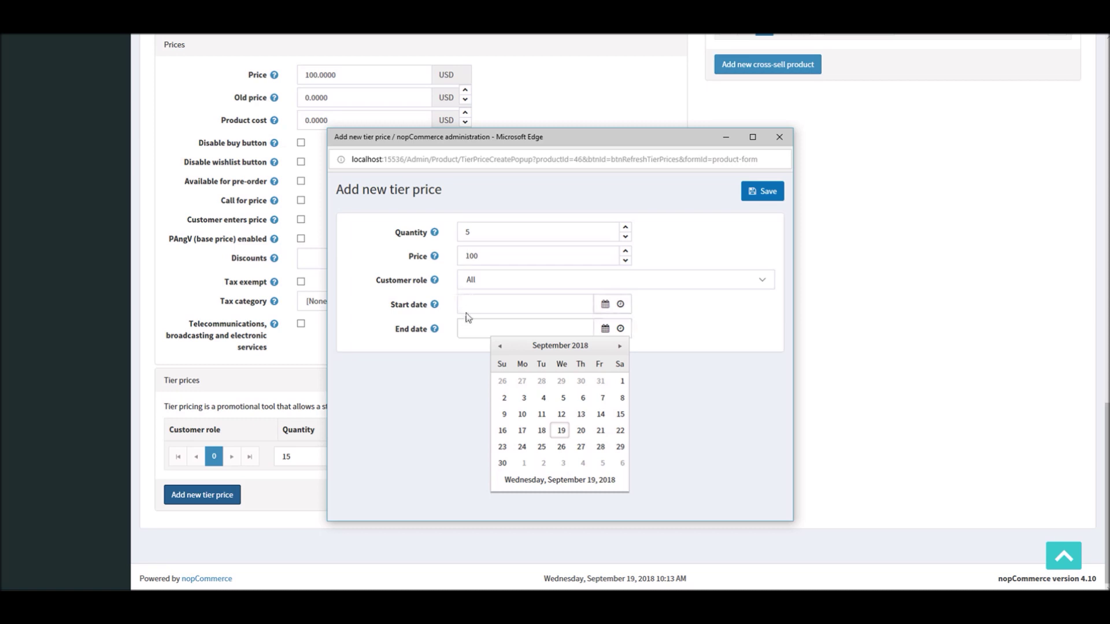
pyautogui.click(470, 328)
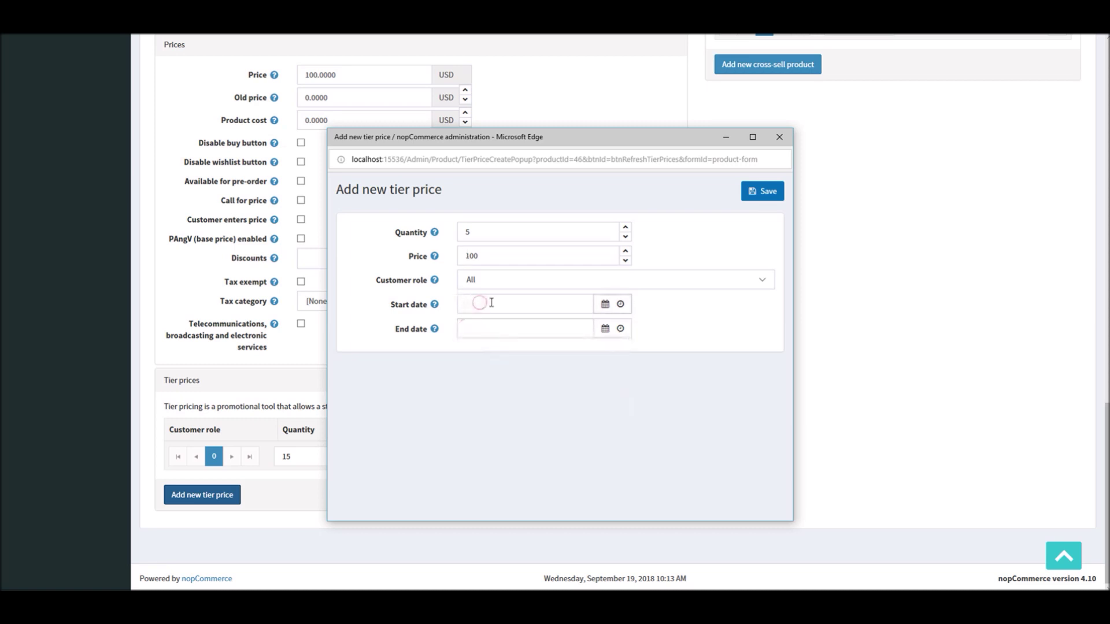
pyautogui.click(767, 191)
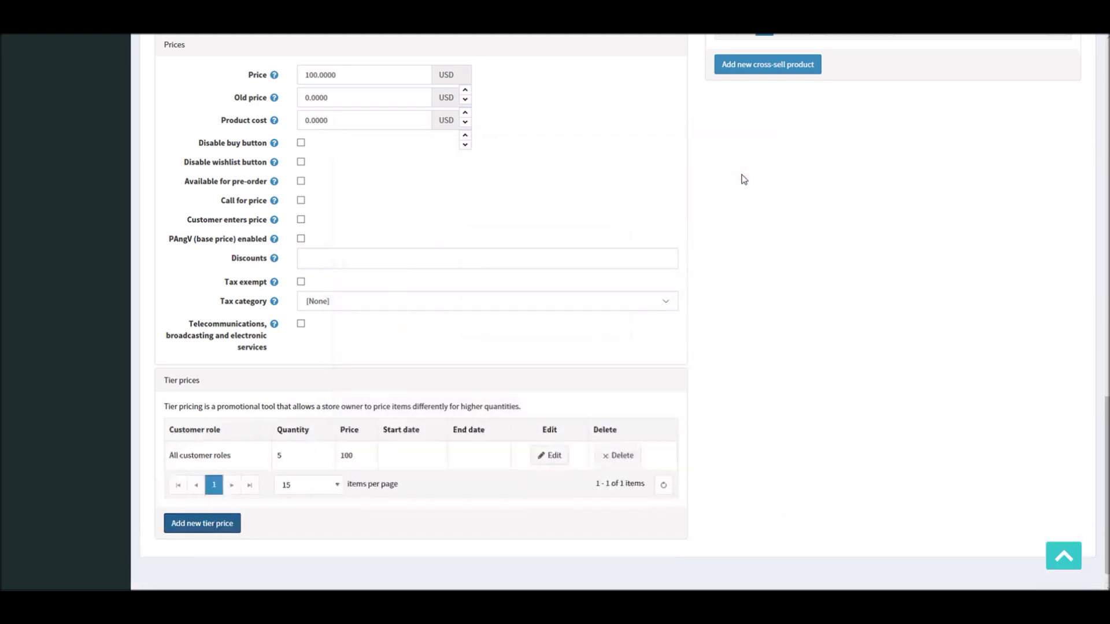
pyautogui.moveTo(231, 456); pyautogui.dragTo(176, 456)
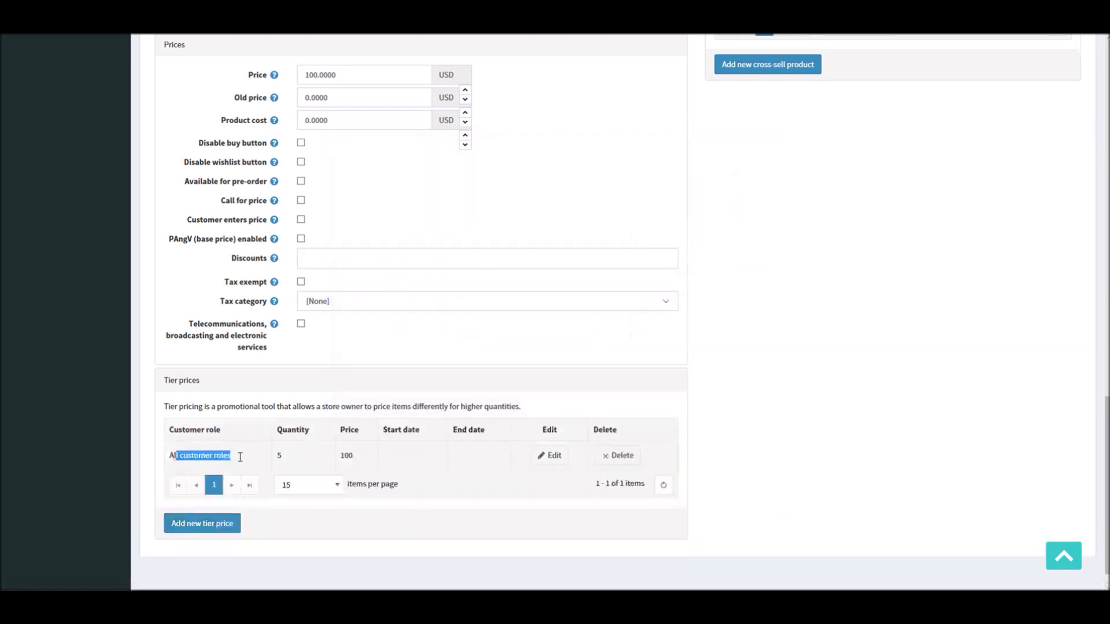
pyautogui.doubleClick(279, 456)
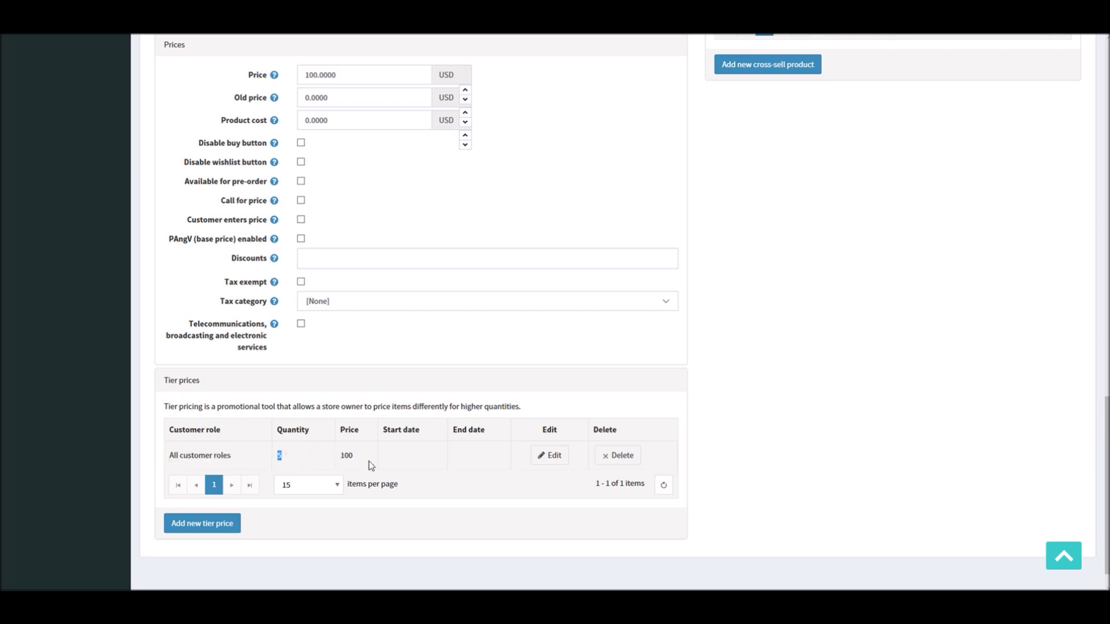
pyautogui.click(220, 524)
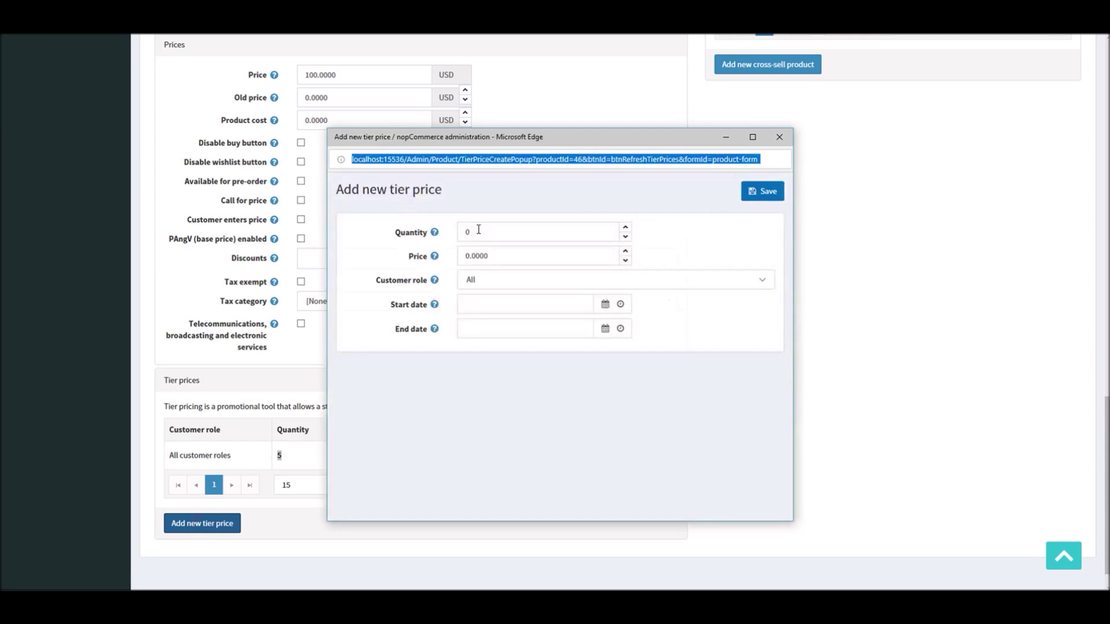
# Step: Save tier prices for quantity 10 at 75 and quantity 15 at 50
pyautogui.doubleClick(479, 230)
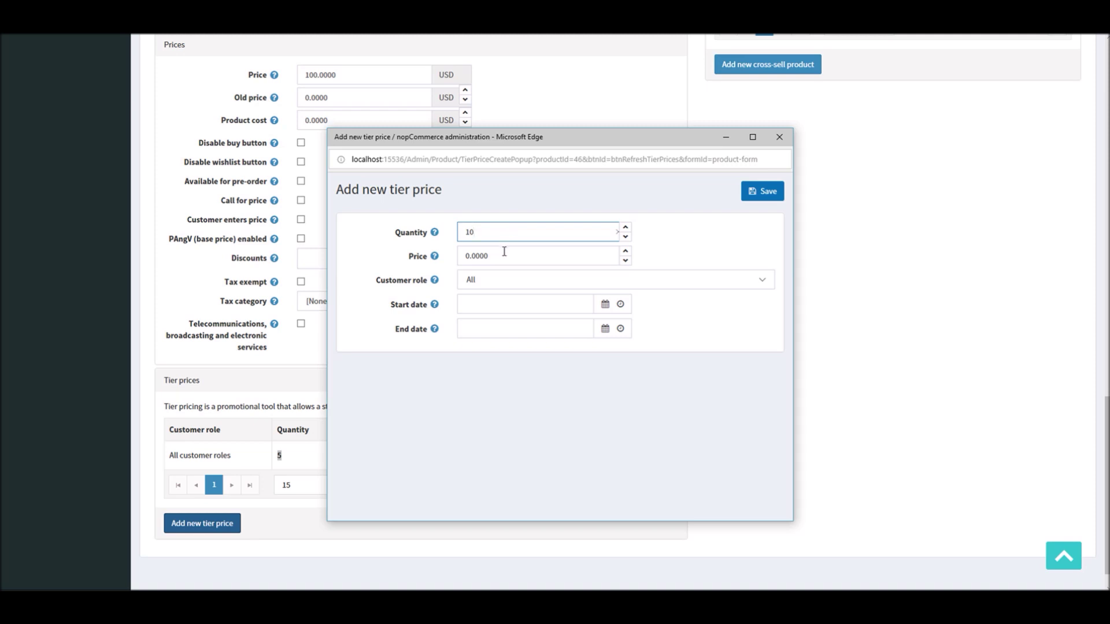
pyautogui.click(498, 256)
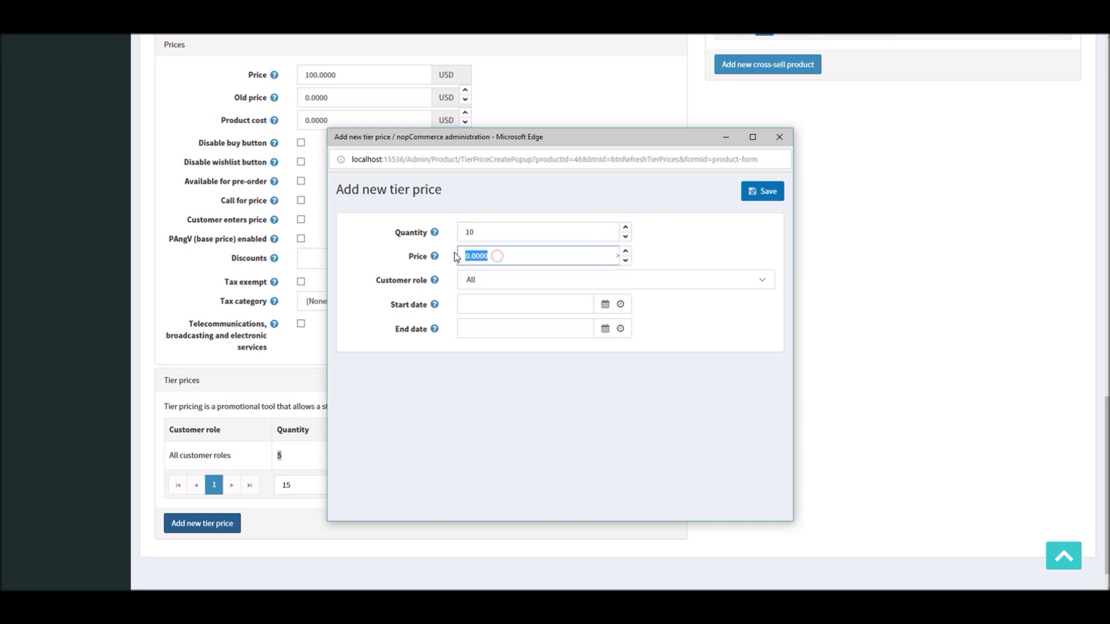
pyautogui.write('75')
pyautogui.click(761, 196)
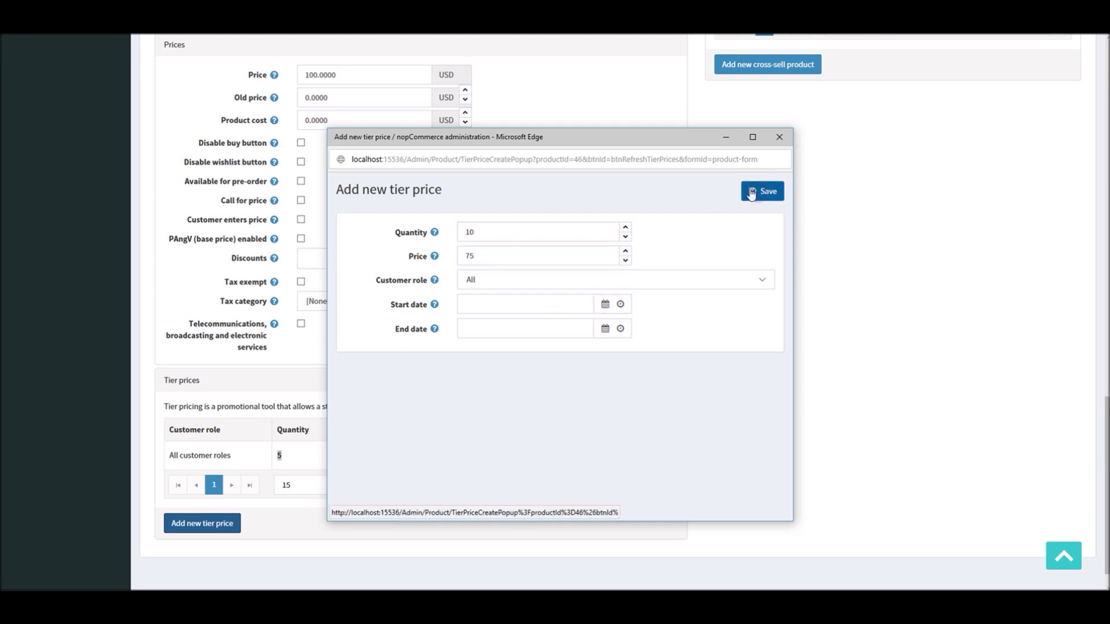
pyautogui.click(171, 554)
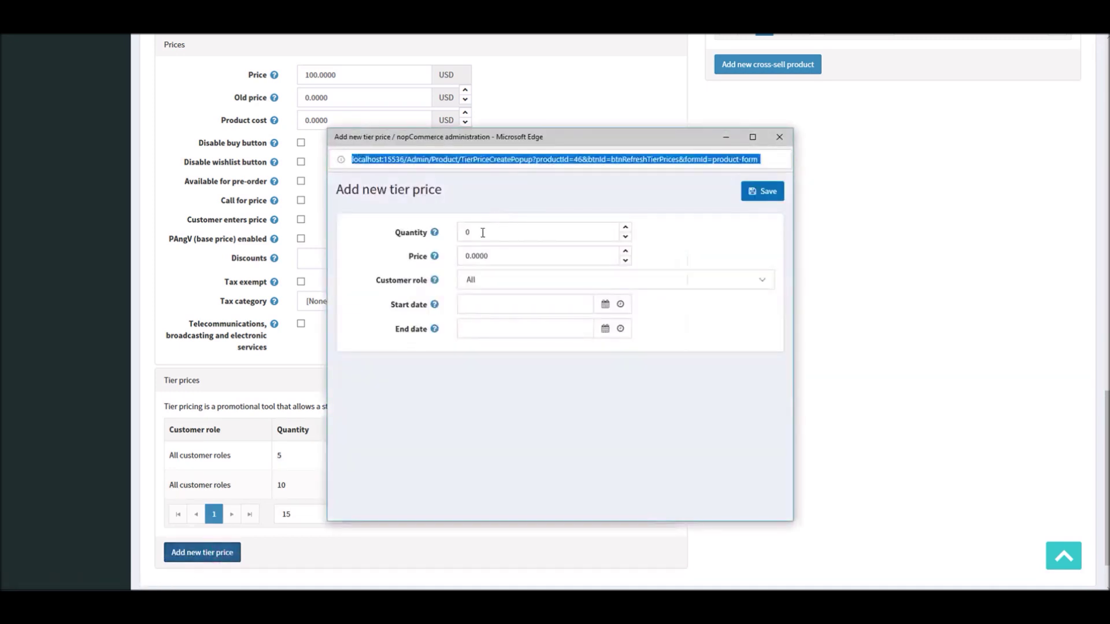
pyautogui.click(479, 234)
pyautogui.write('15')
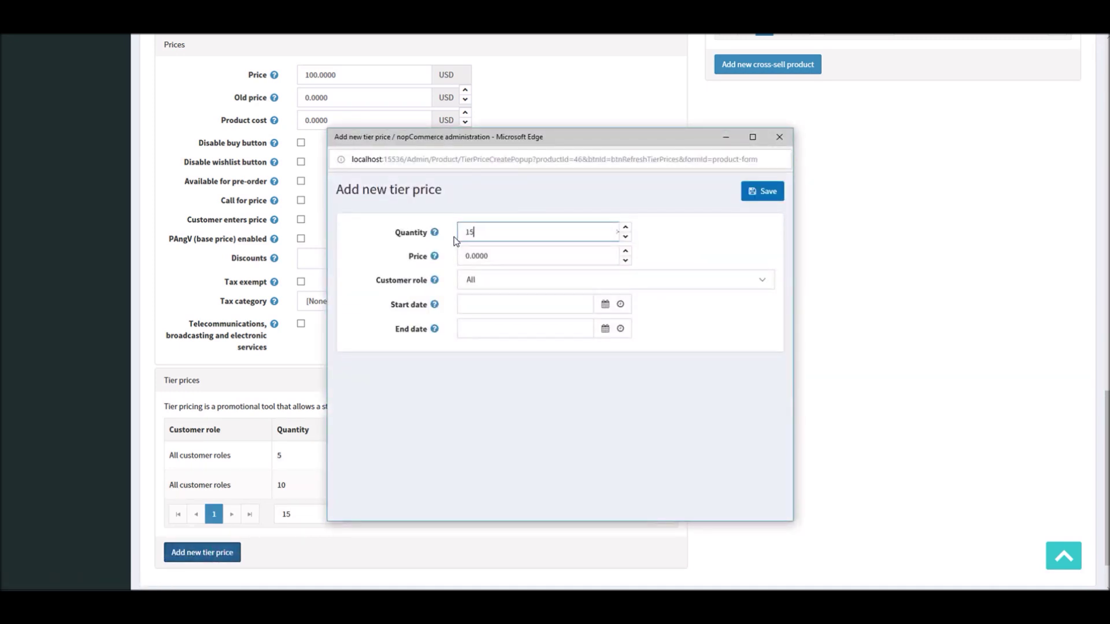
pyautogui.click(502, 255)
pyautogui.write('50')
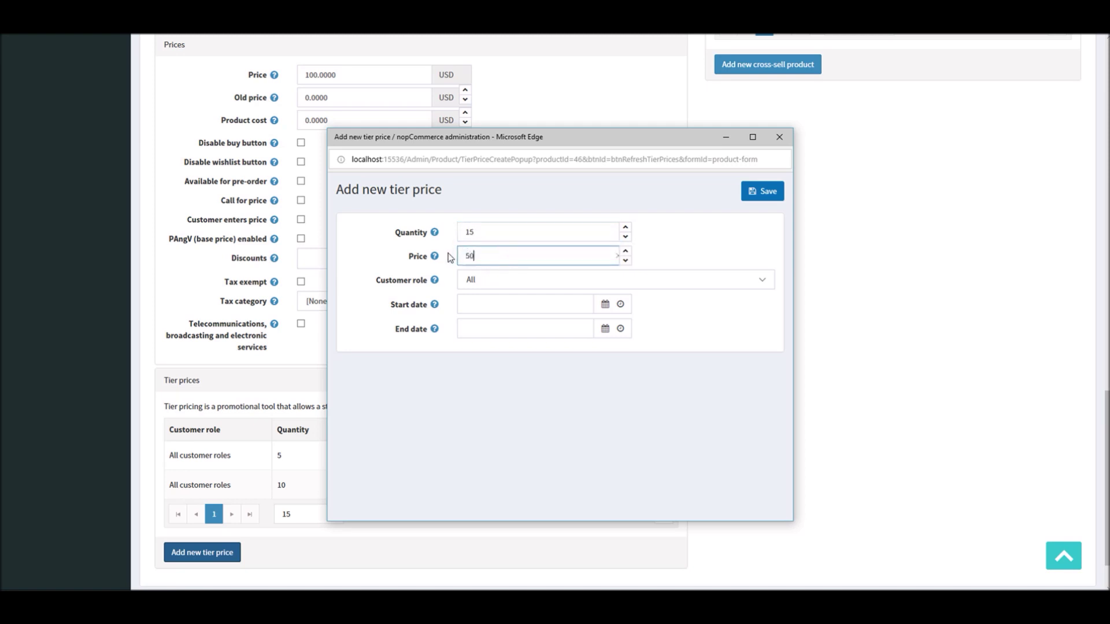
pyautogui.click(766, 192)
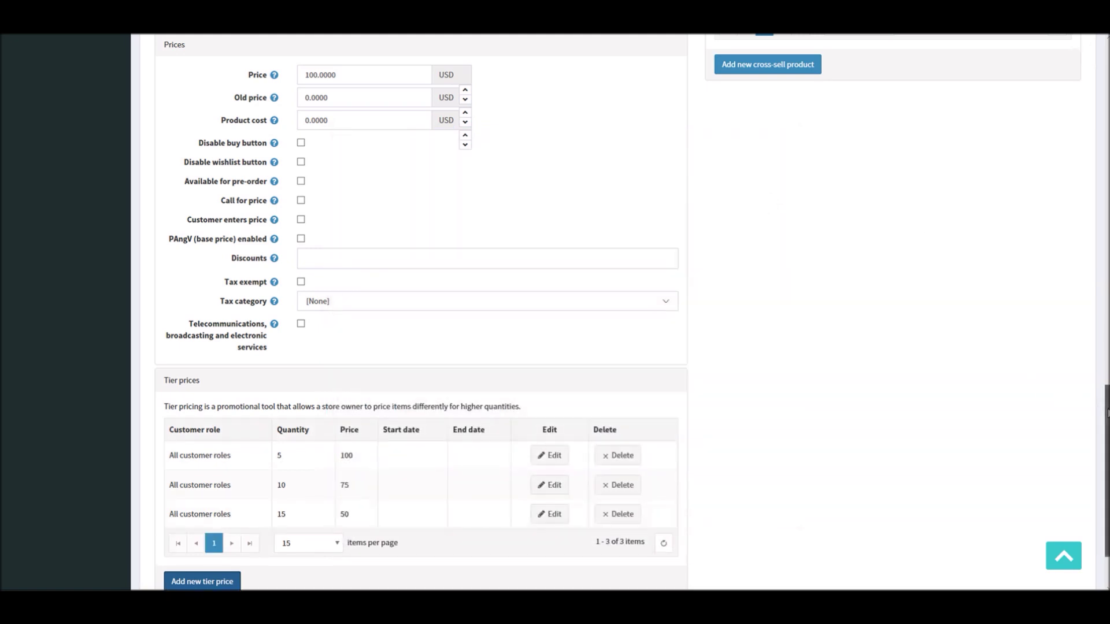
pyautogui.scroll(-2, 1107, 414)
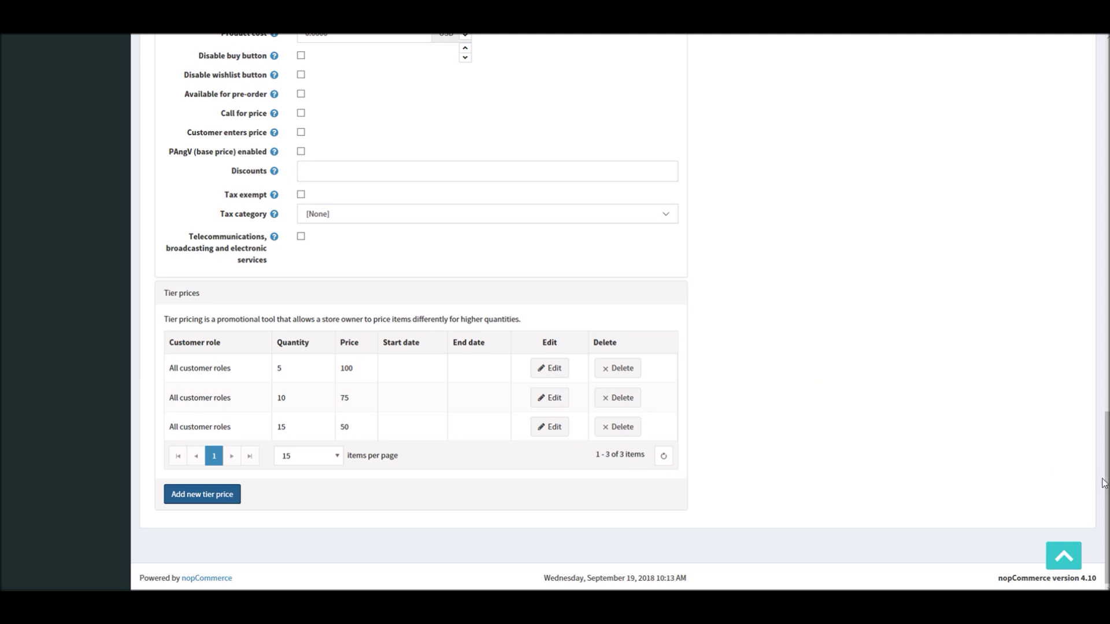
pyautogui.moveTo(1105, 482); pyautogui.dragTo(1072, 90)
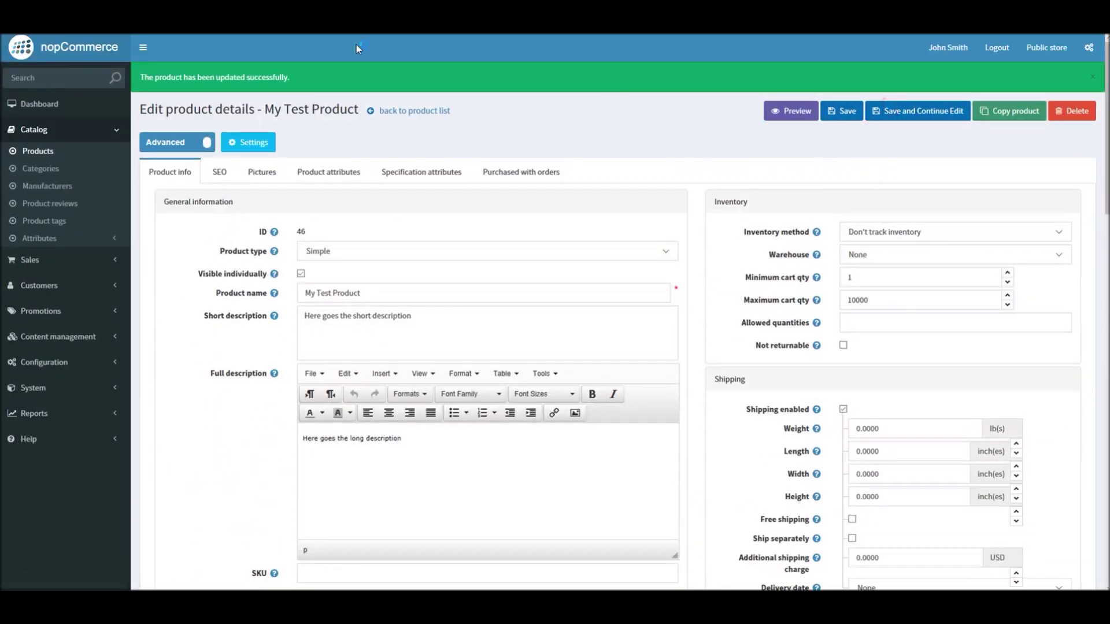
pyautogui.click(327, 36)
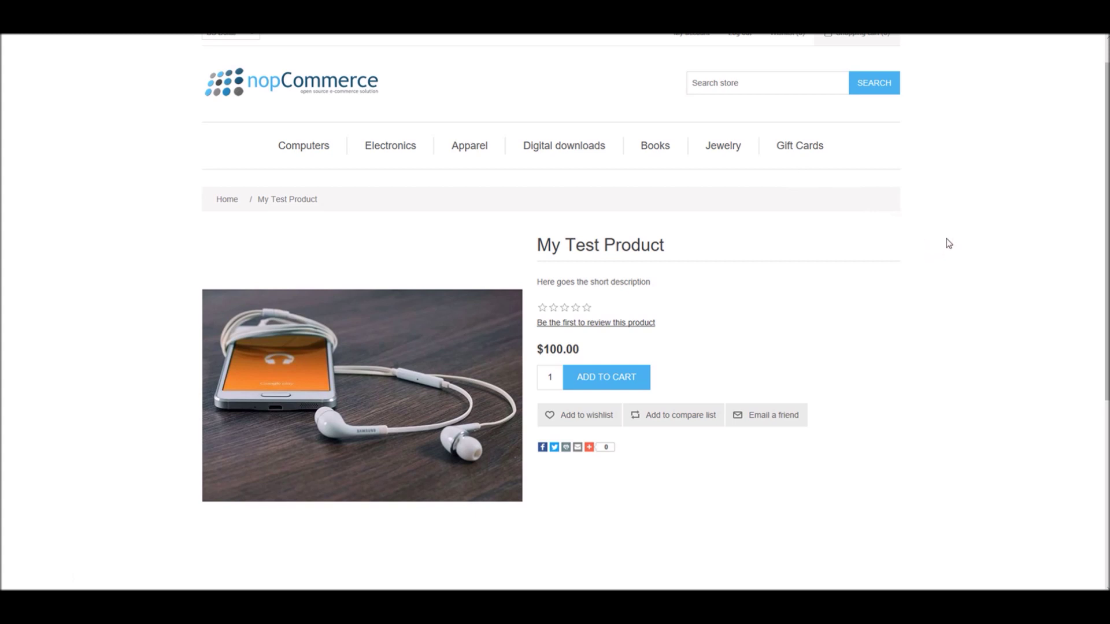
# Step: Reload the product page to show the 5+, 10+ and 15+ tiers, then add one to the cart
pyautogui.press('F5')
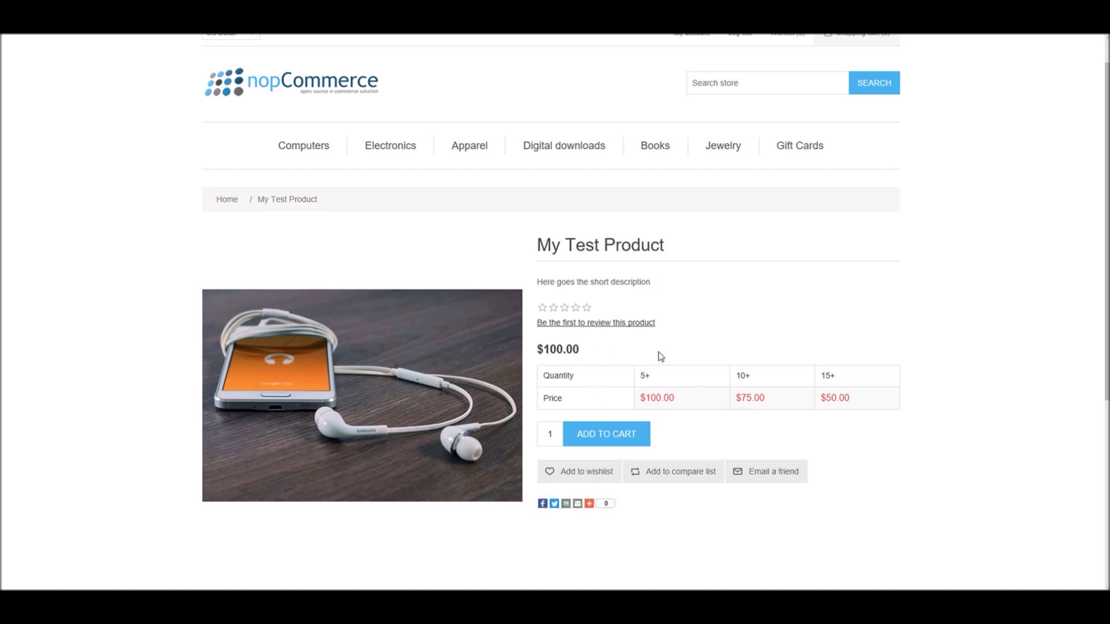
pyautogui.moveTo(640, 376); pyautogui.dragTo(651, 377)
pyautogui.moveTo(740, 376); pyautogui.dragTo(745, 376)
pyautogui.moveTo(826, 376); pyautogui.dragTo(832, 376)
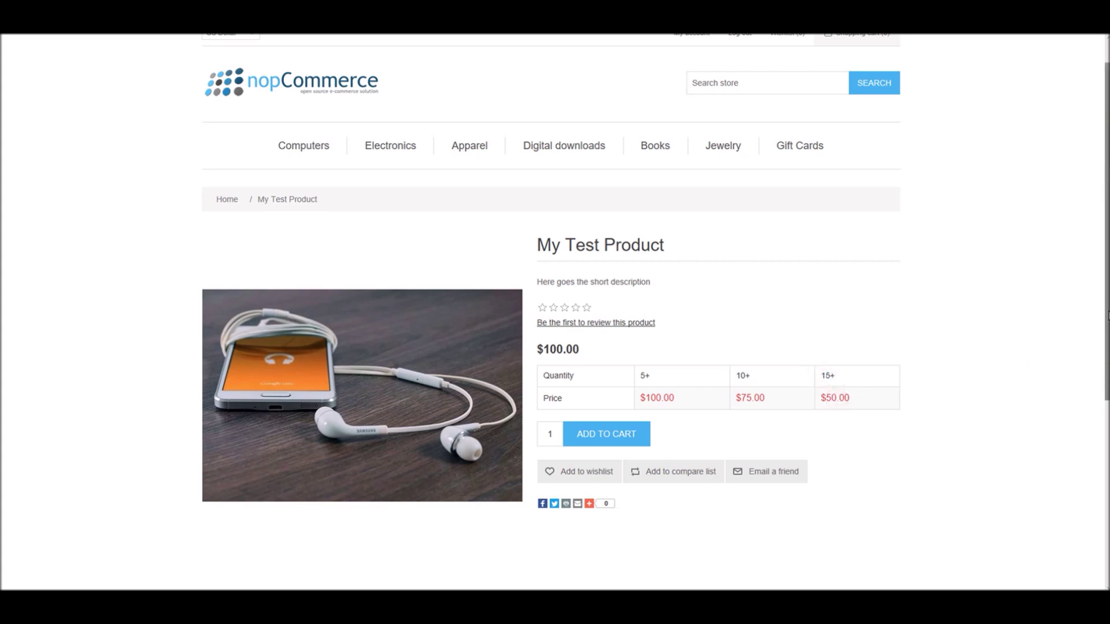
pyautogui.moveTo(1106, 301); pyautogui.dragTo(1106, 373)
pyautogui.click(592, 308)
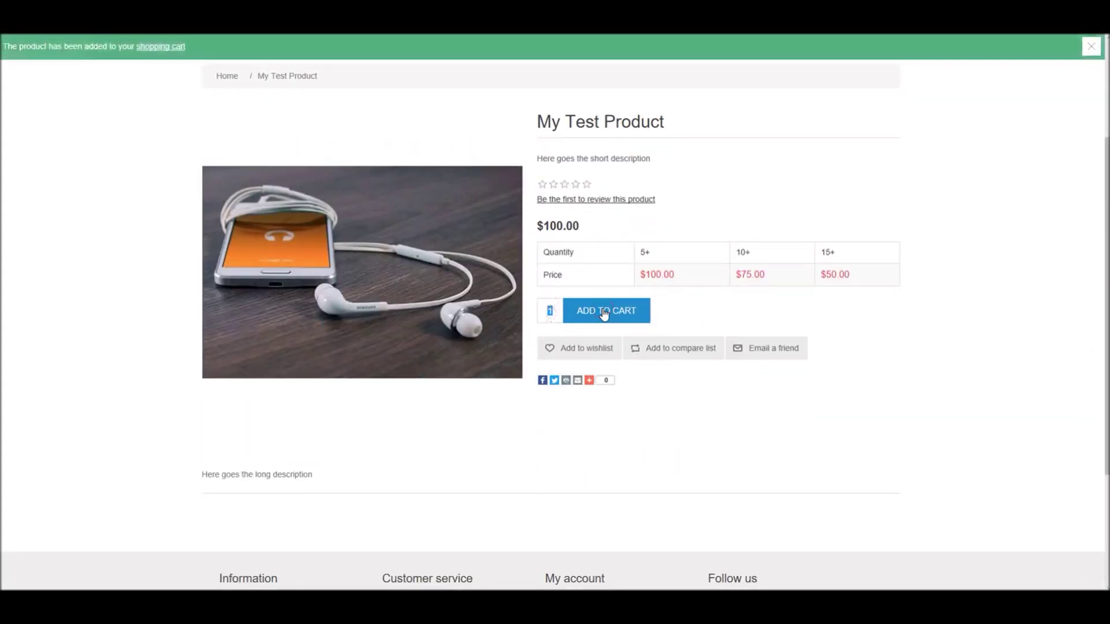
# Step: In the cart, change quantity to 11 ($75.00 each), then to 20 ($50.00 each)
pyautogui.click(145, 49)
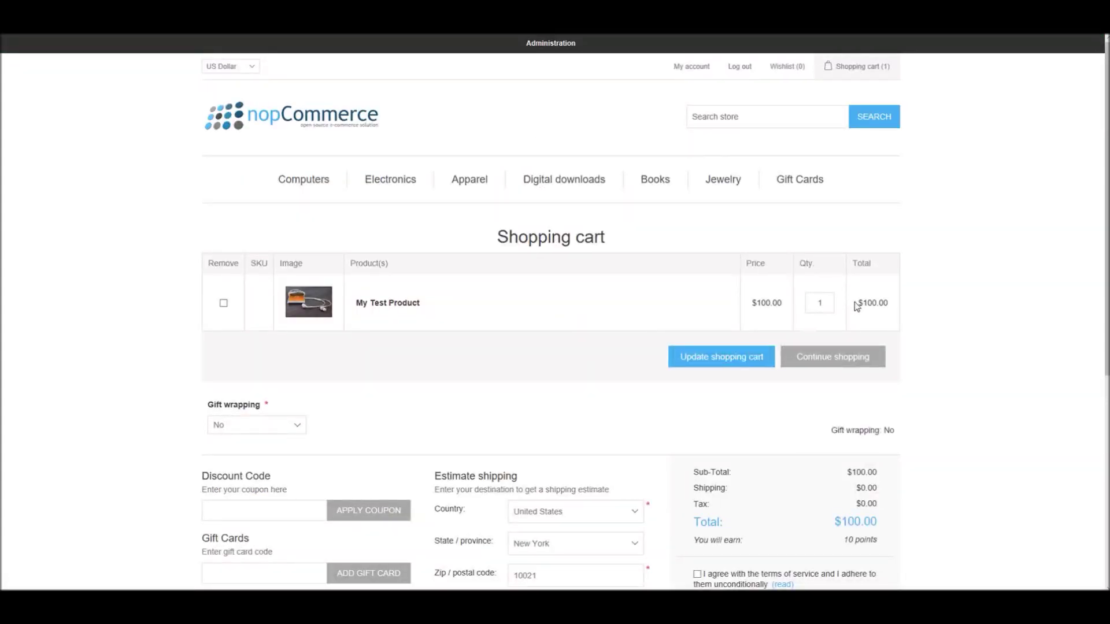
pyautogui.doubleClick(819, 303)
pyautogui.click(824, 309)
pyautogui.press('Return')
pyautogui.doubleClick(763, 303)
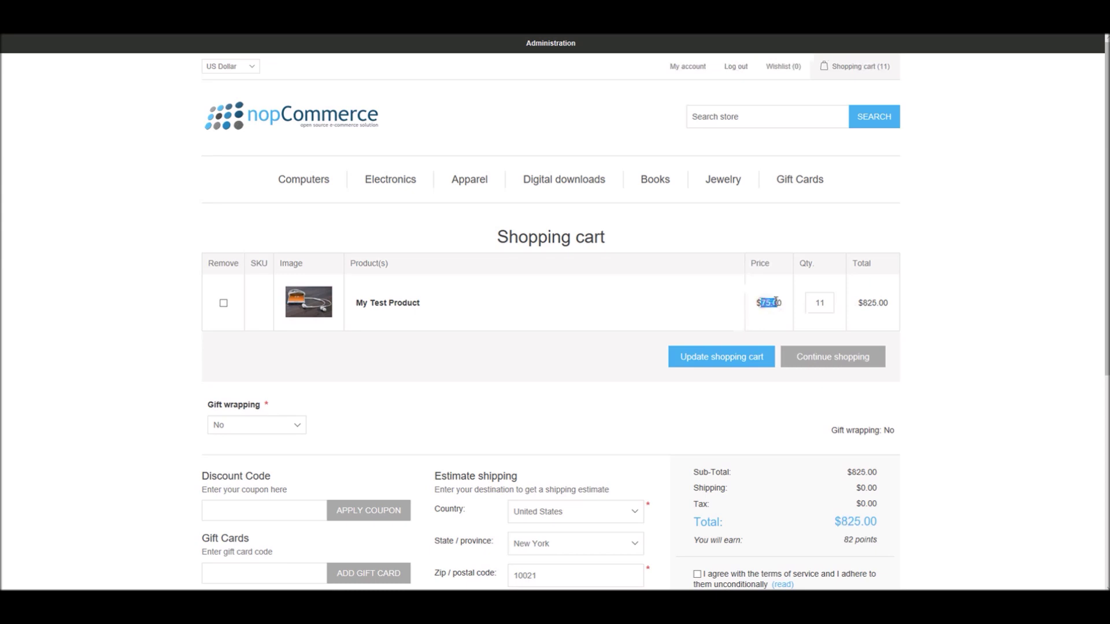
pyautogui.doubleClick(818, 303)
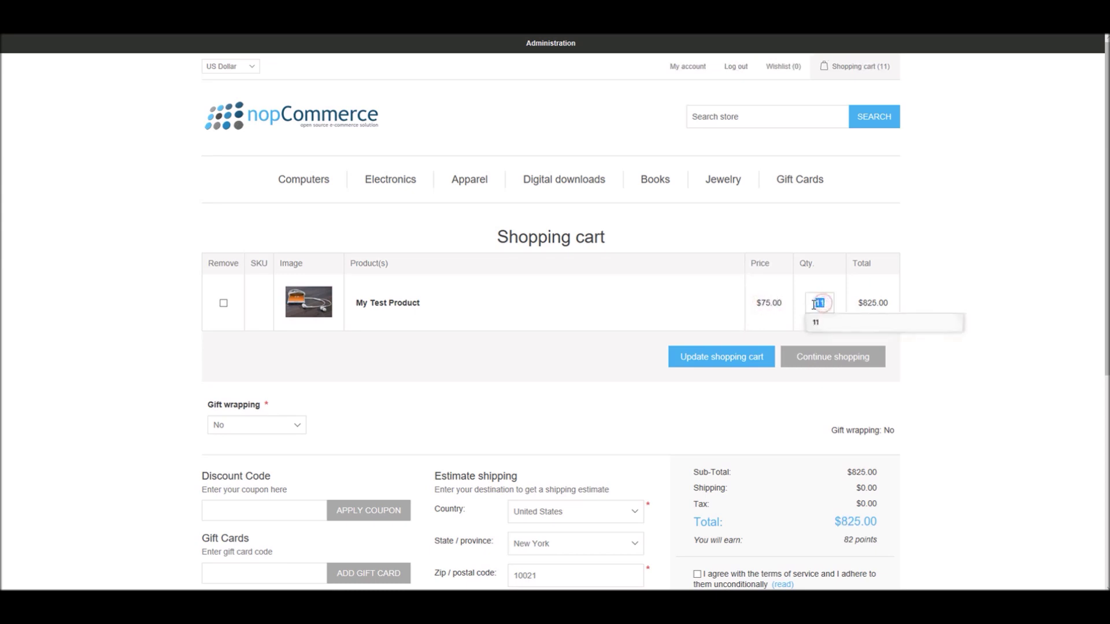
pyautogui.click(991, 277)
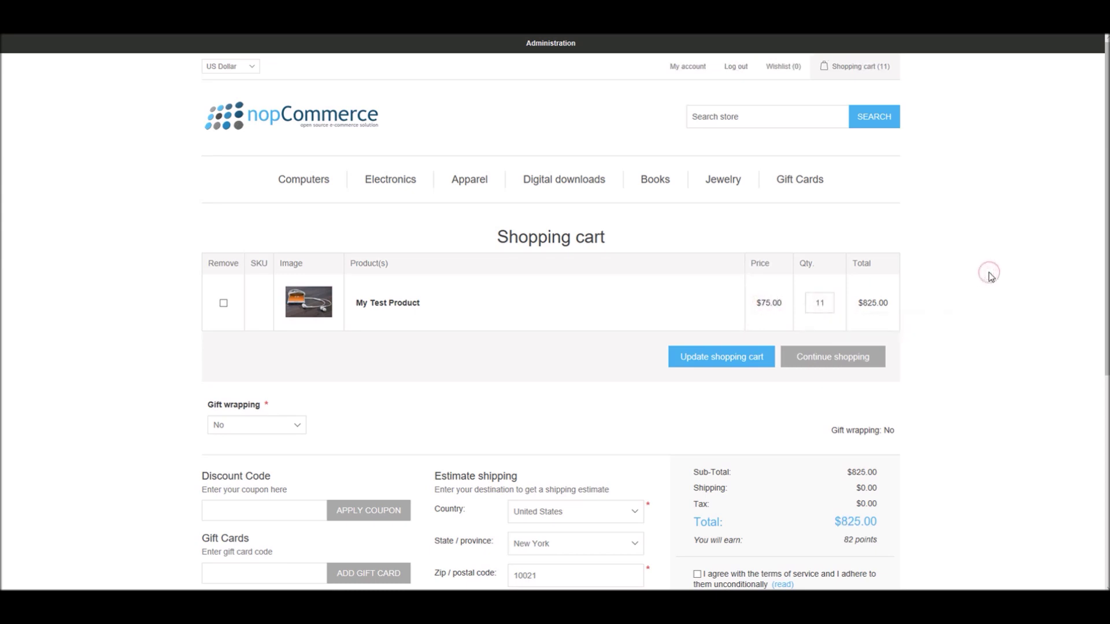
pyautogui.doubleClick(821, 303)
pyautogui.write('20')
pyautogui.moveTo(766, 305); pyautogui.dragTo(755, 303)
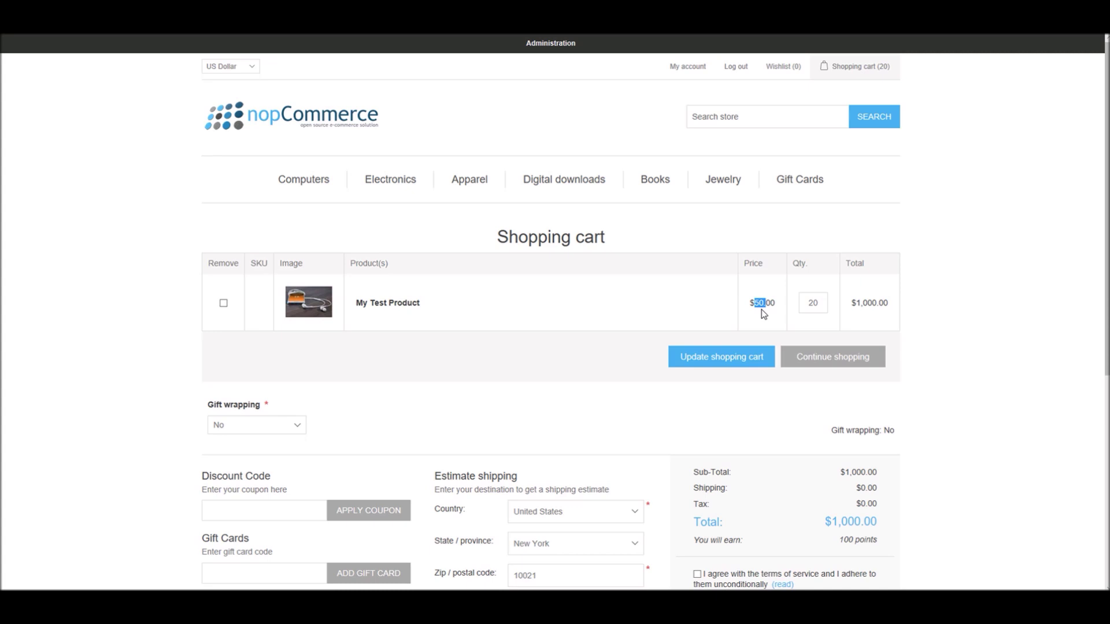
pyautogui.click(707, 303)
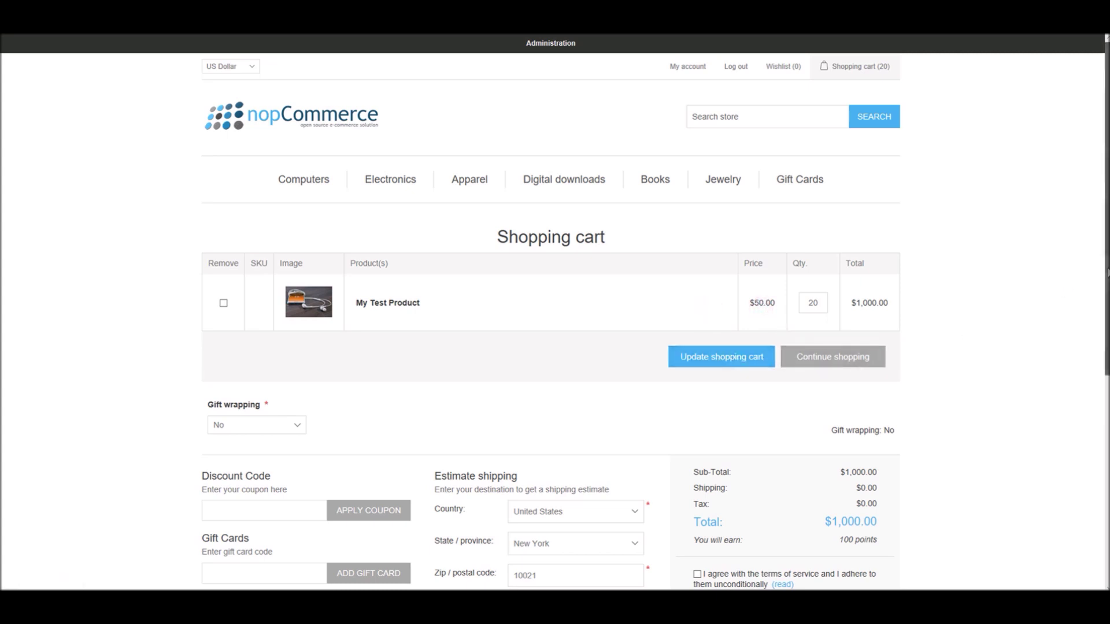
# Step: Accept the terms and check out with Ground shipping and Check / Money Order, reviewing the $50.00 price
pyautogui.scroll(-3, 741, 403)
pyautogui.click(697, 398)
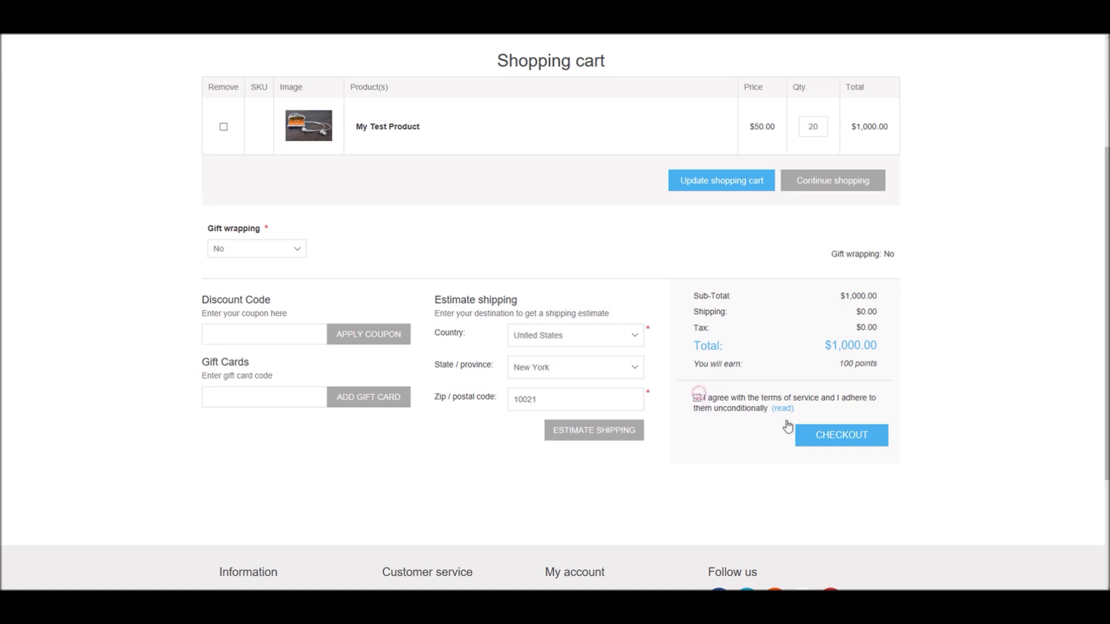
pyautogui.click(831, 432)
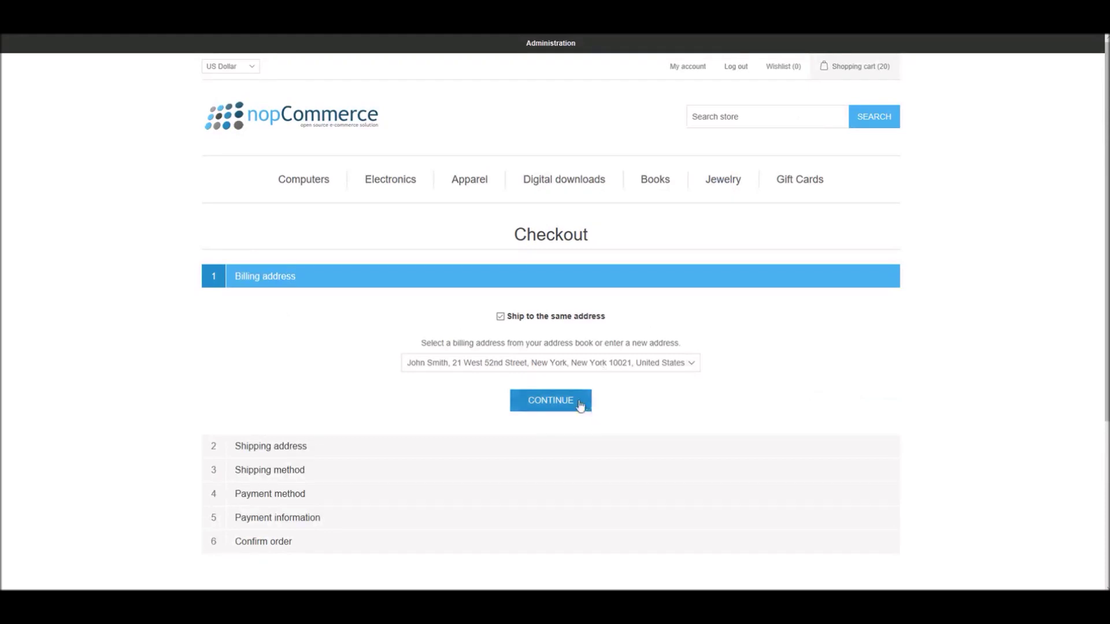
pyautogui.click(570, 403)
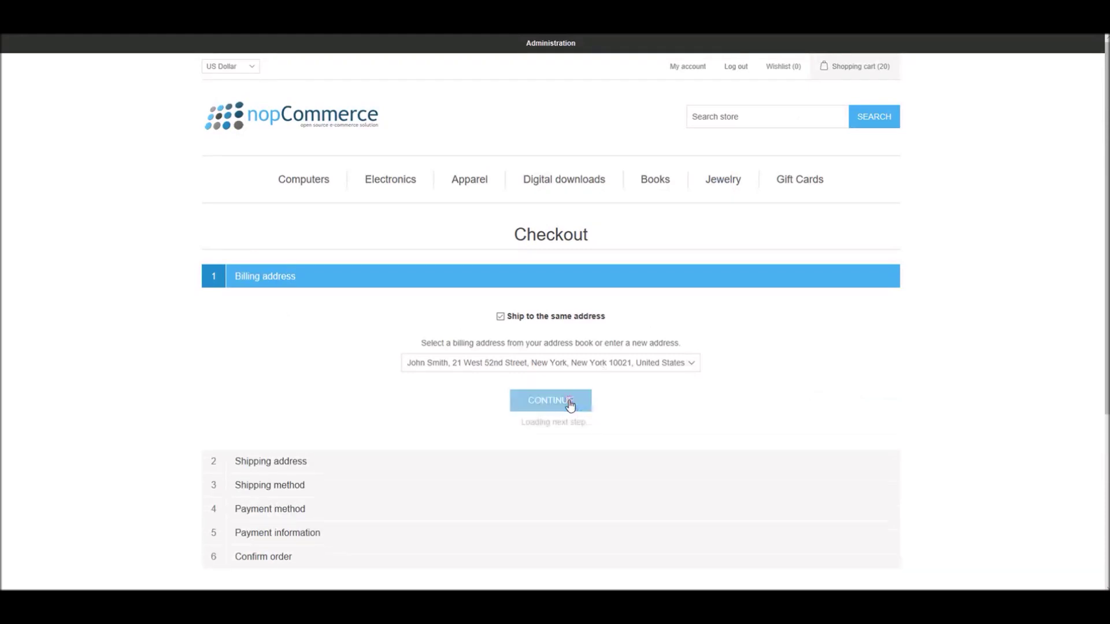
pyautogui.scroll(-2, 1104, 295)
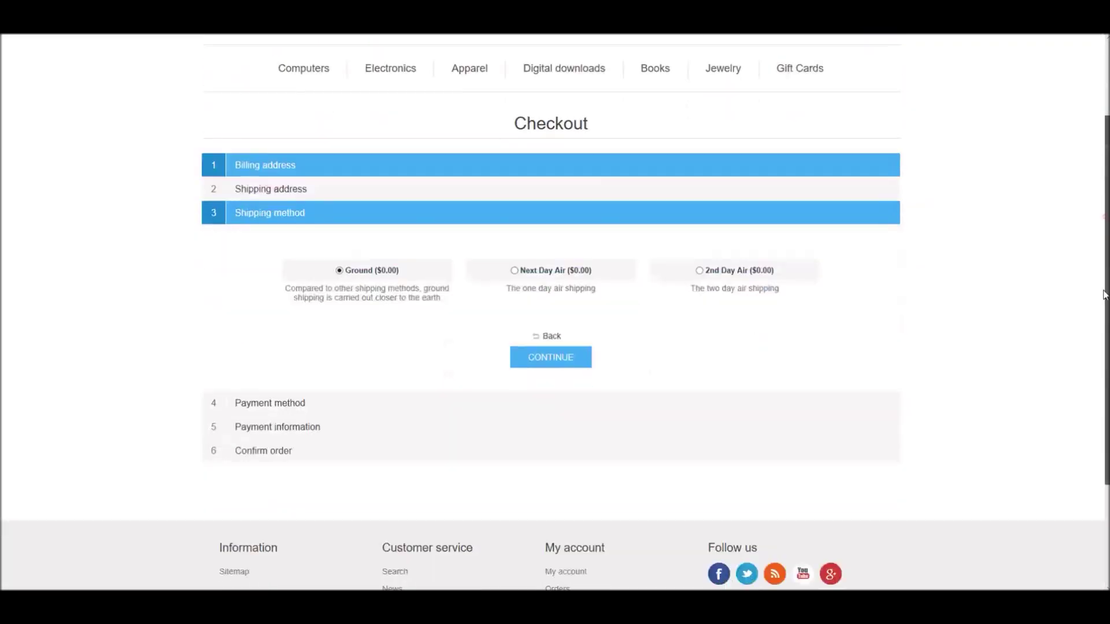
pyautogui.click(585, 362)
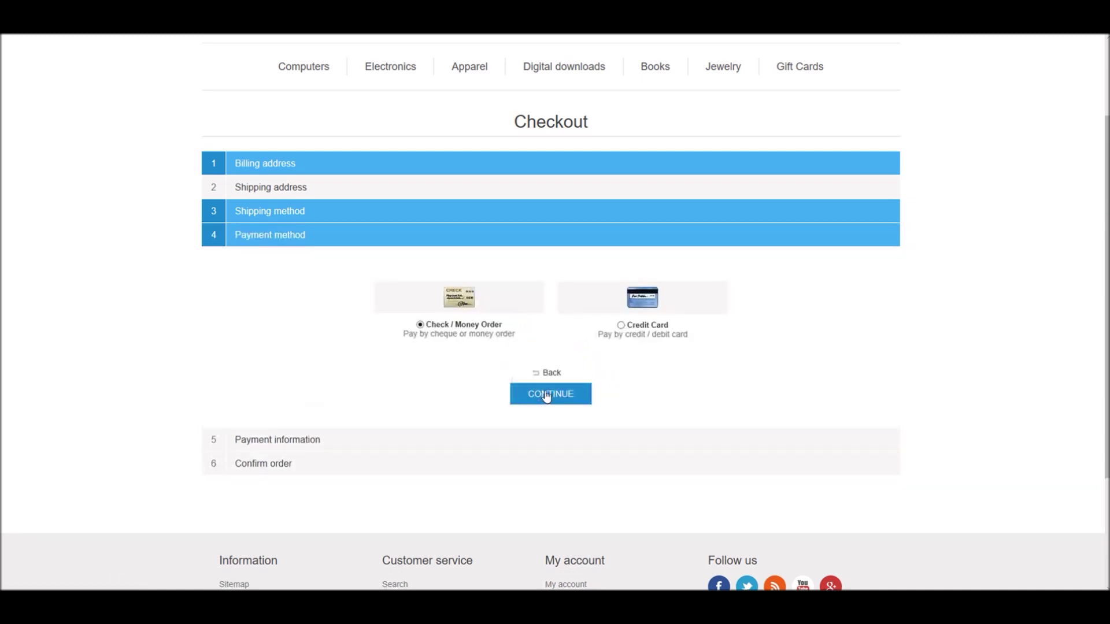
pyautogui.click(546, 396)
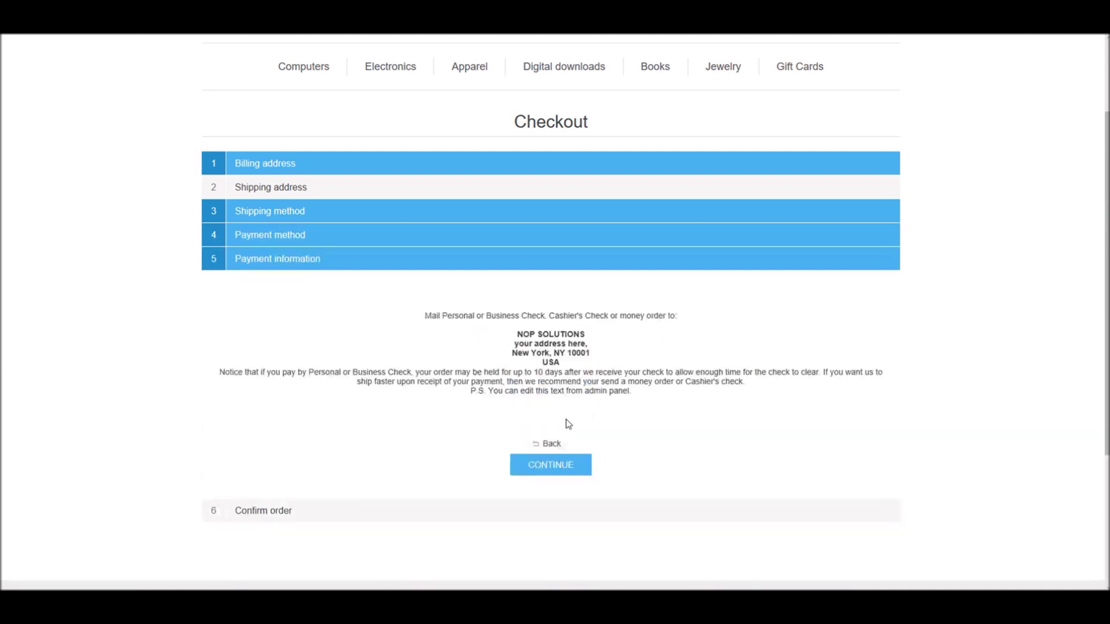
pyautogui.click(547, 470)
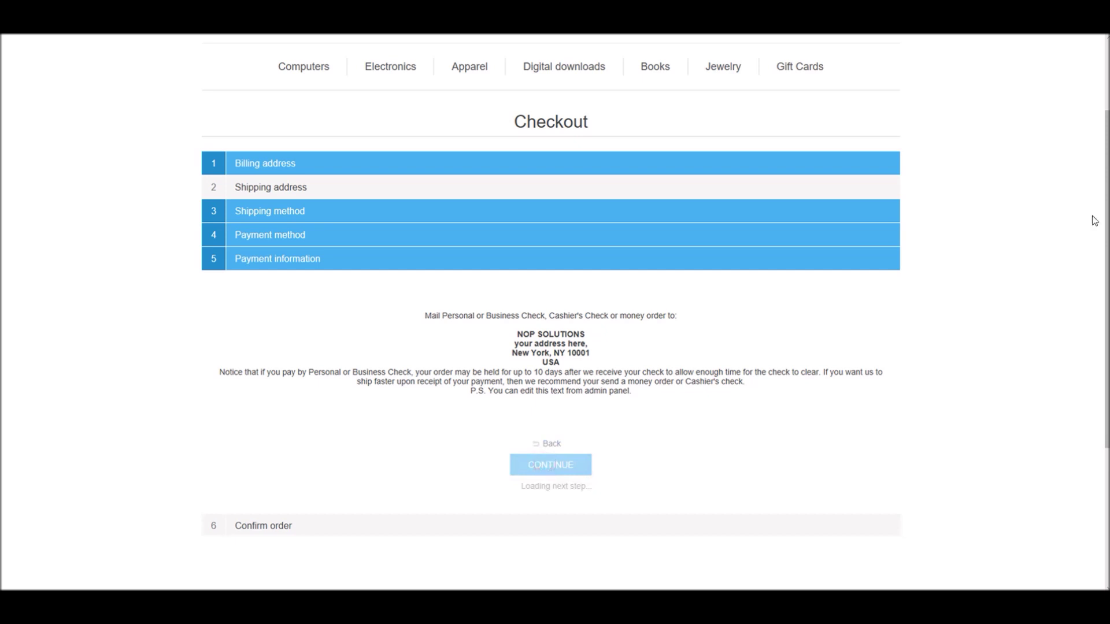
pyautogui.scroll(-6, 1093, 340)
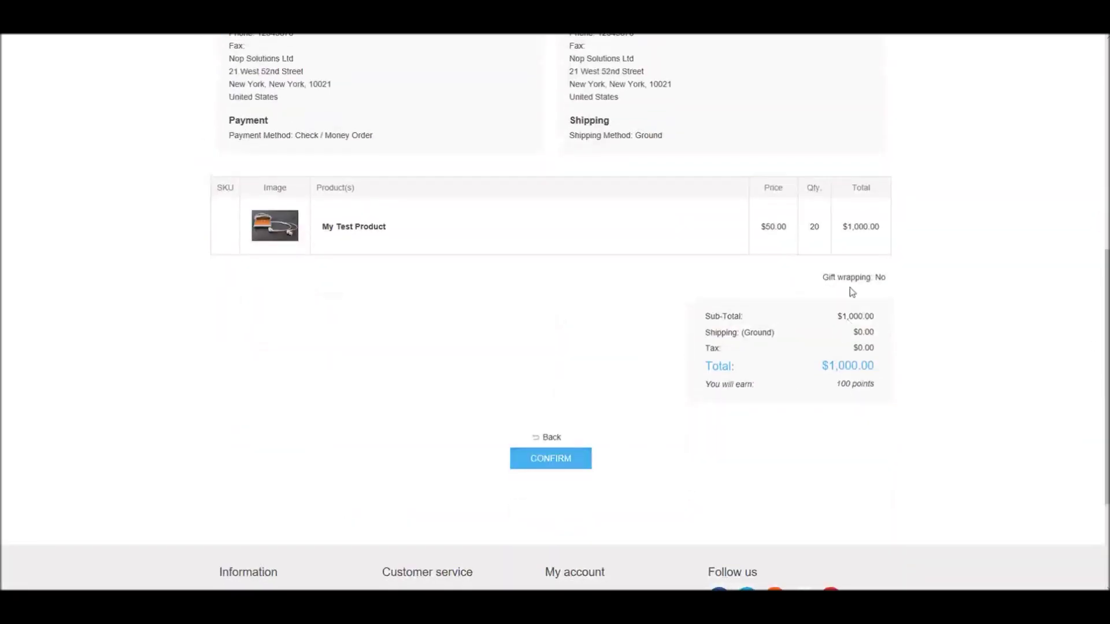
pyautogui.moveTo(759, 229); pyautogui.dragTo(785, 228)
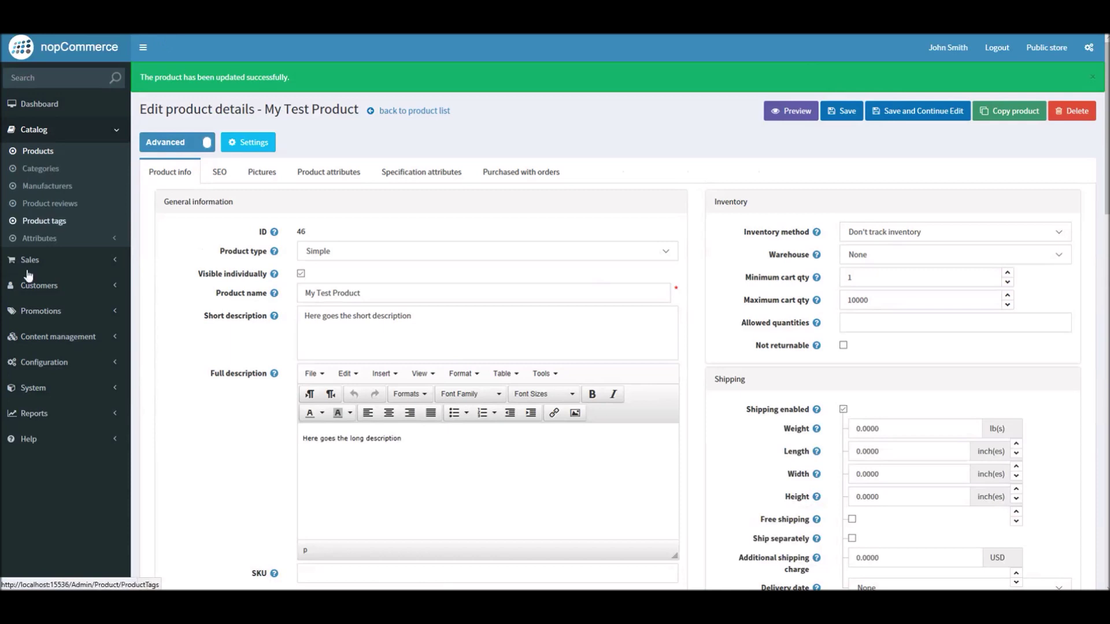
# Step: From Sales in the admin, open the details of order 6, the $1,000.00 Pending order
pyautogui.click(29, 261)
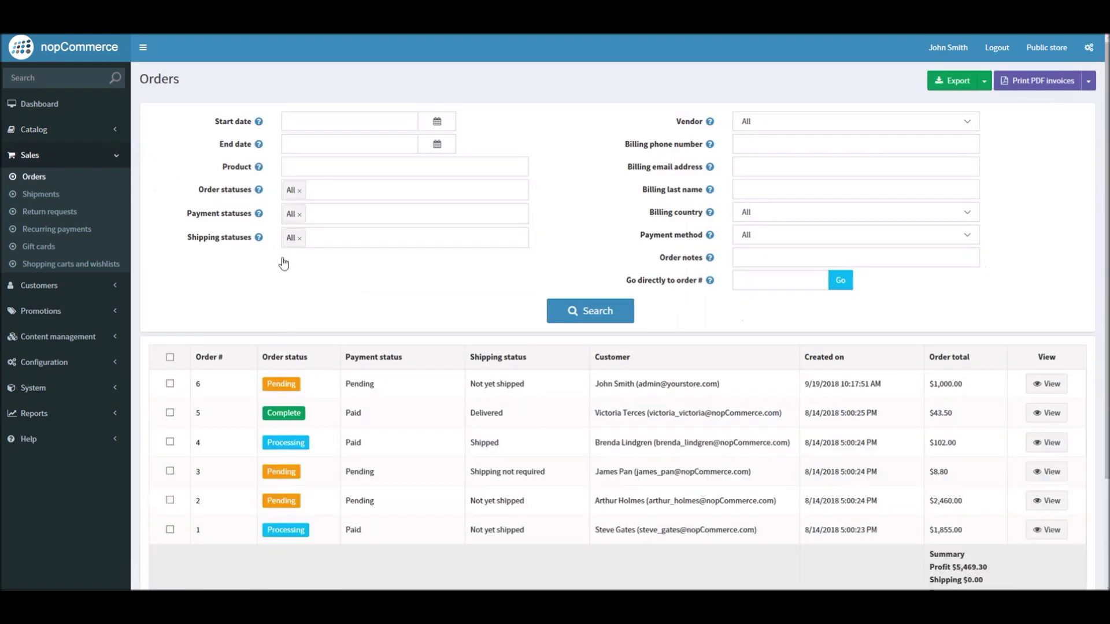
pyautogui.click(1052, 385)
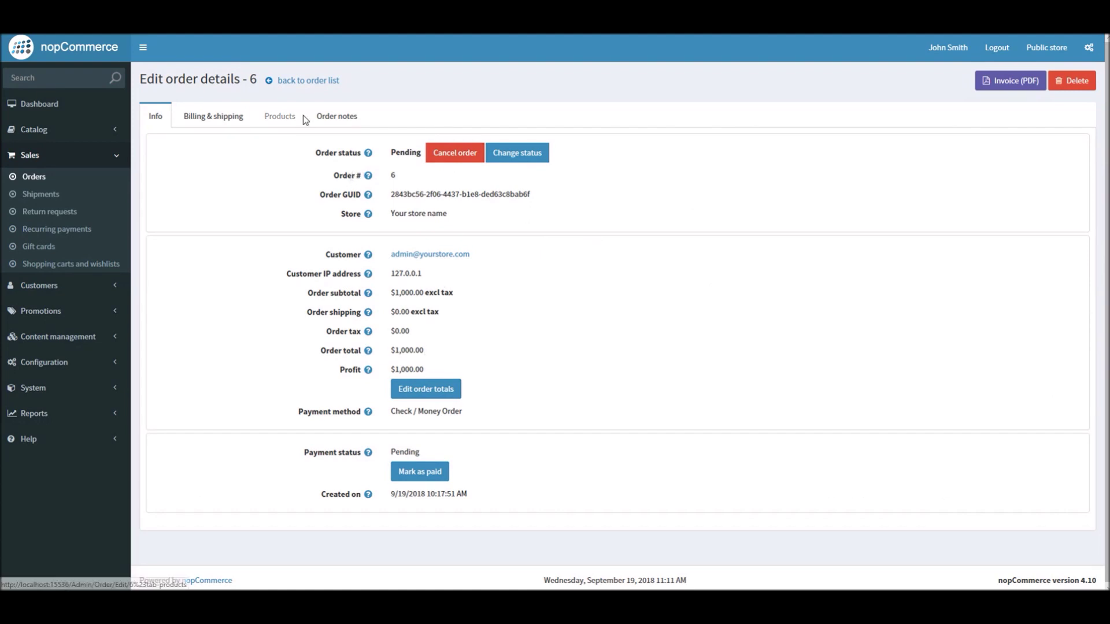
# Step: Show order 6's products and highlight My Test Product's $50.00 price and quantity of 20
pyautogui.click(279, 121)
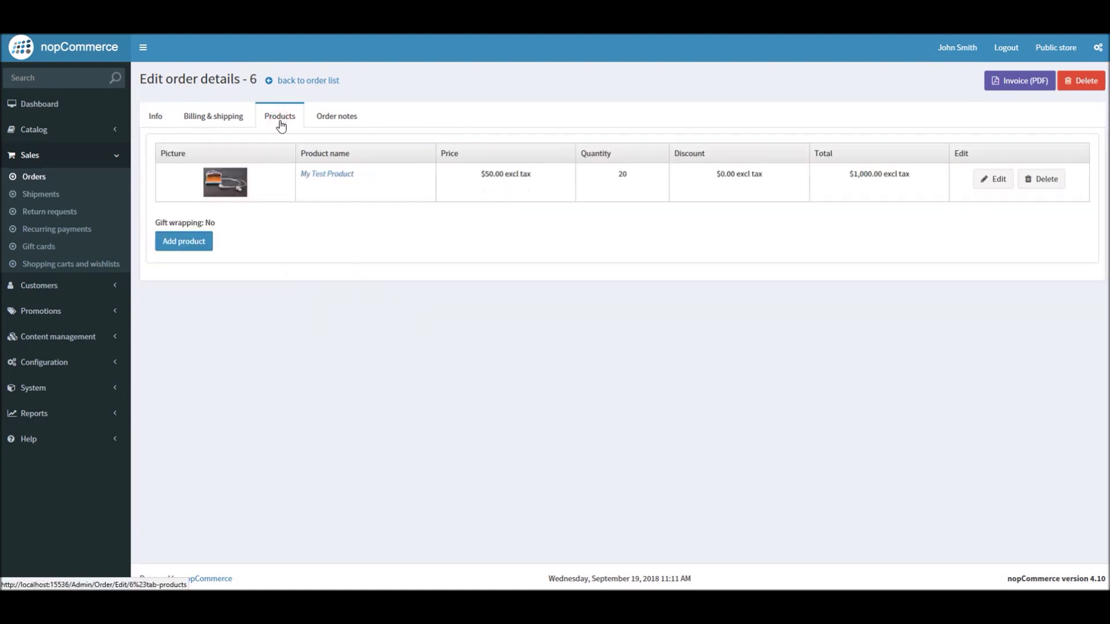
pyautogui.doubleClick(490, 173)
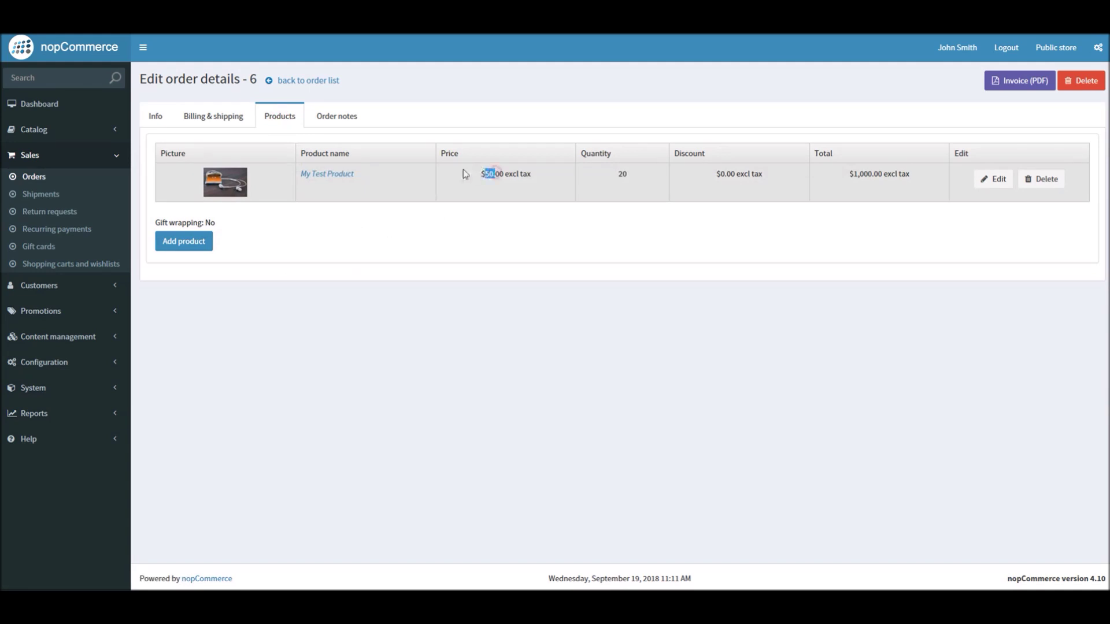
pyautogui.doubleClick(622, 174)
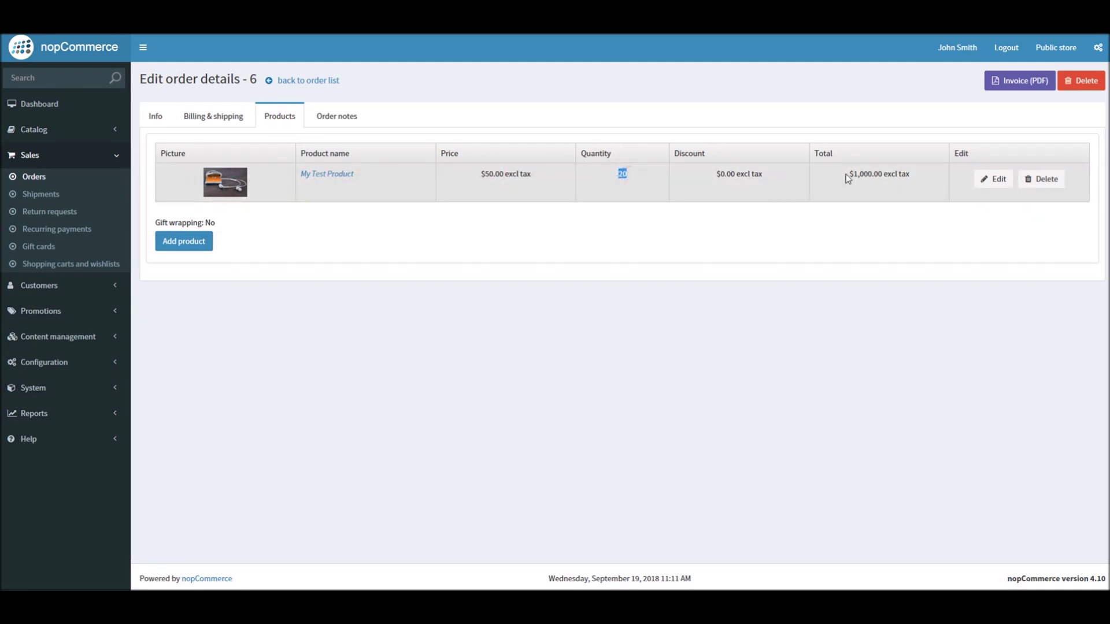